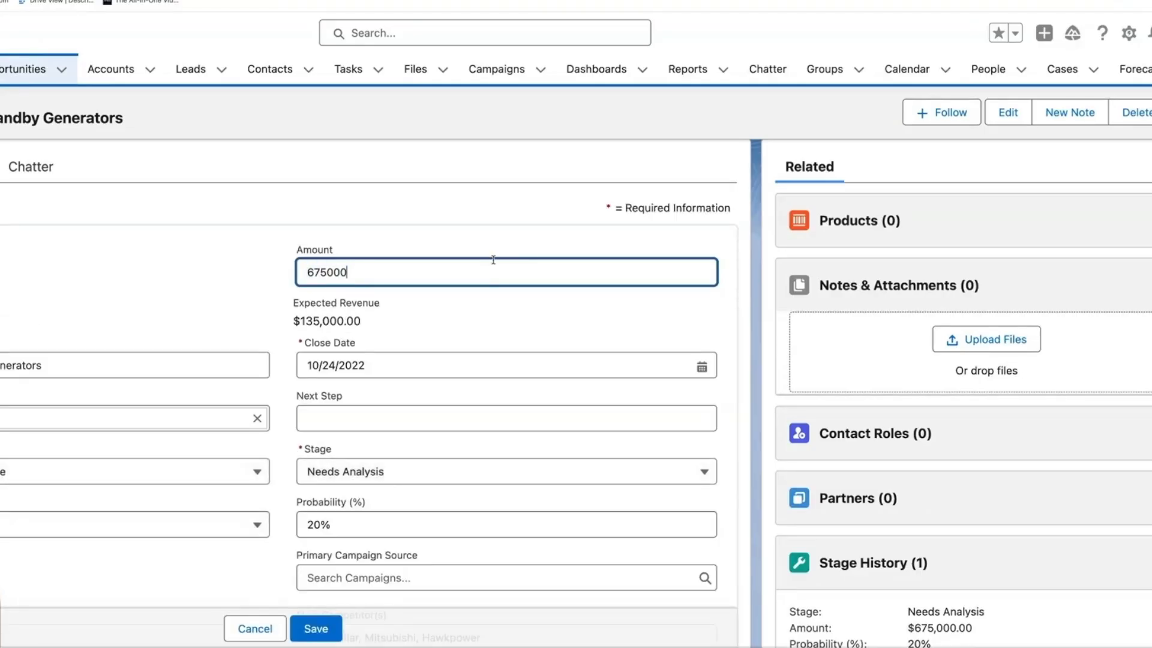
Try to save the Standby Generators opportunity with an empty Amount and go to the flagged Stage field
{"action": "key", "text": "ctrl+a"}
{"action": "key", "text": "BackSpace"}
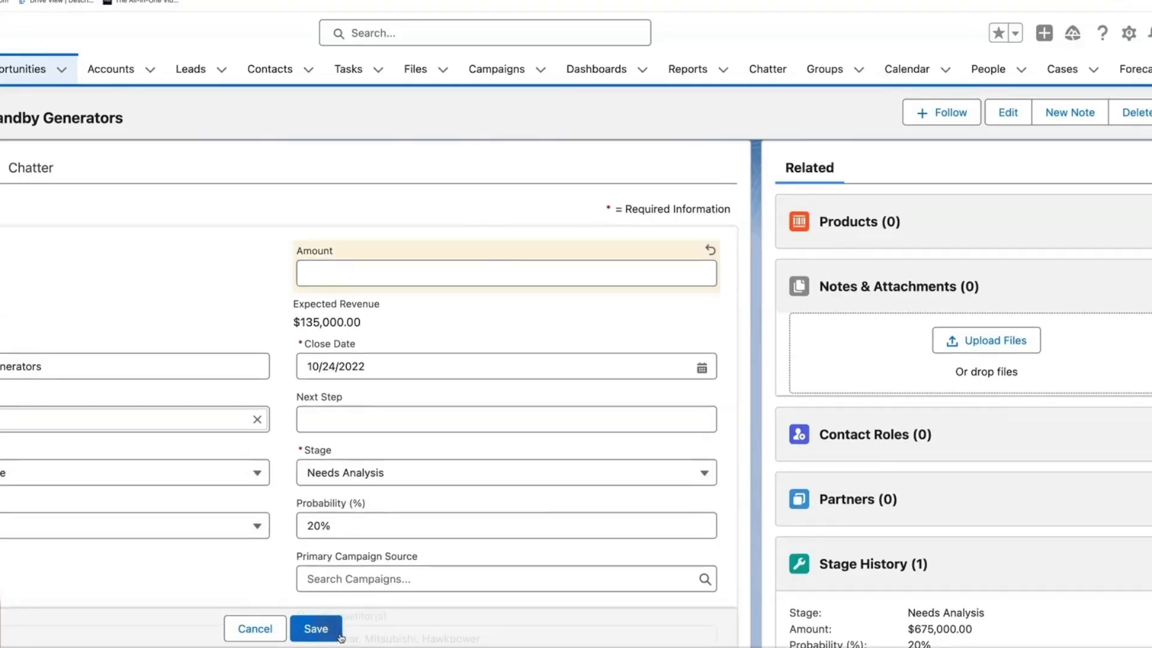
{"action": "left_click", "coordinate": [340, 635]}
{"action": "scroll", "coordinate": [393, 594], "scroll_direction": "down", "scroll_amount": 1}
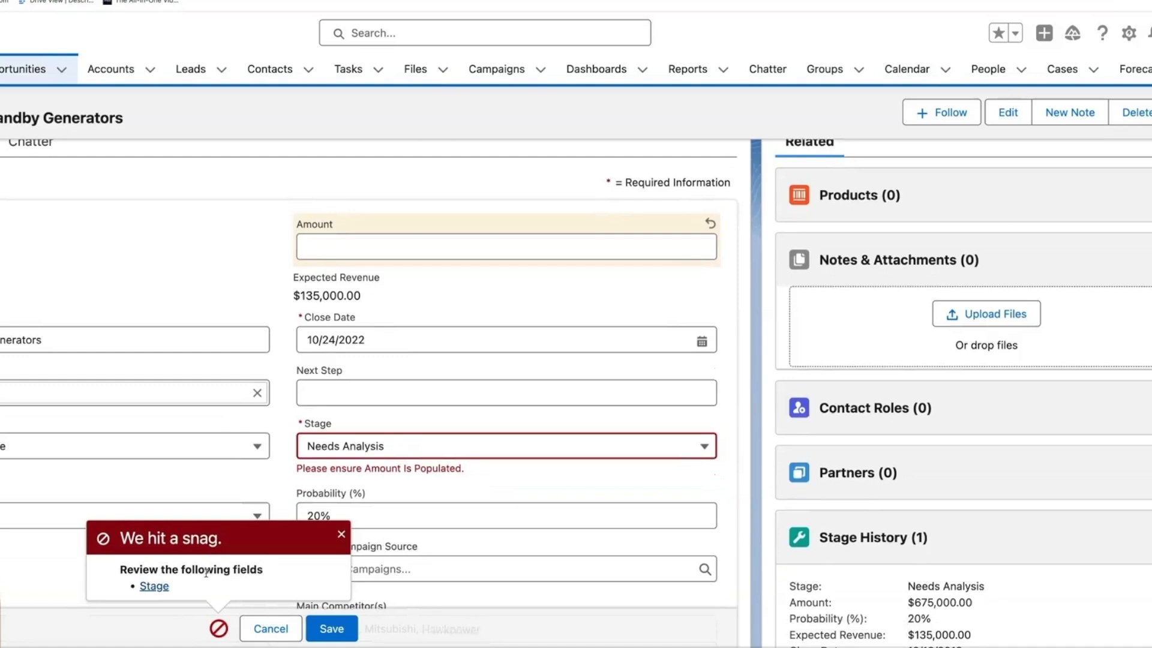
{"action": "left_click", "coordinate": [155, 587]}
{"action": "left_click_drag", "start_coordinate": [296, 375], "coordinate": [377, 370]}
{"action": "double_click", "coordinate": [377, 367]}
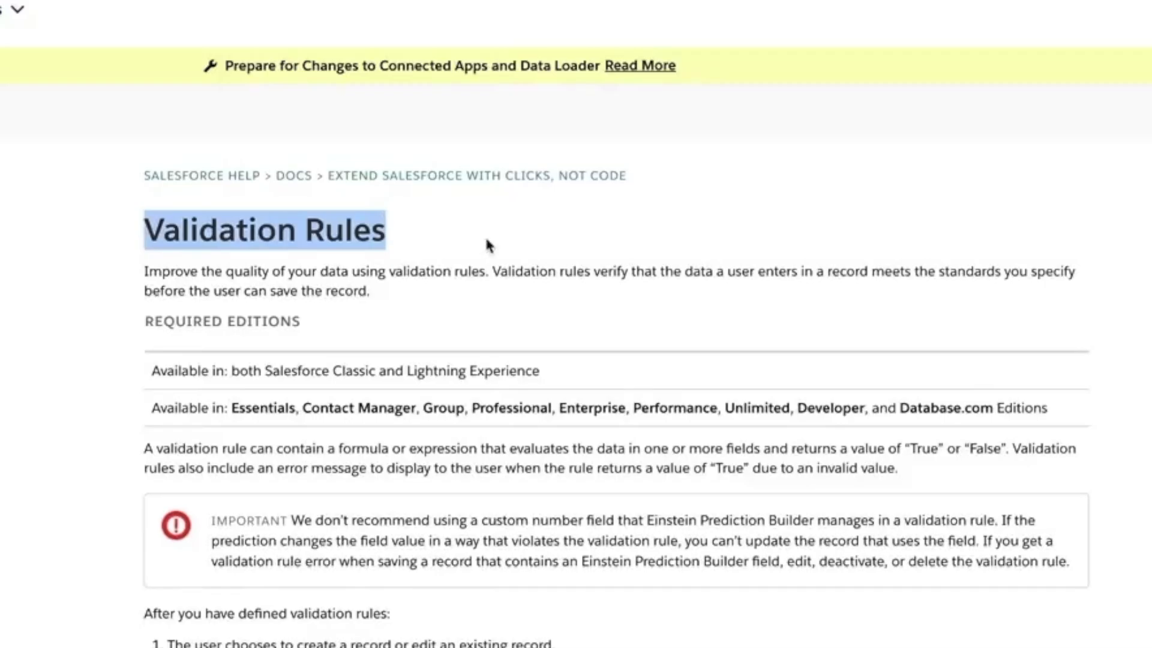
Read the introduction of the Validation Rules help article on data quality and how rules verify entered data
{"action": "left_click", "coordinate": [536, 243]}
{"action": "left_click_drag", "start_coordinate": [113, 277], "coordinate": [304, 274]}
{"action": "double_click", "coordinate": [301, 275]}
{"action": "double_click", "coordinate": [353, 275]}
{"action": "double_click", "coordinate": [420, 273]}
{"action": "double_click", "coordinate": [470, 273]}
{"action": "left_click", "coordinate": [506, 276]}
{"action": "left_click_drag", "start_coordinate": [503, 276], "coordinate": [364, 306]}
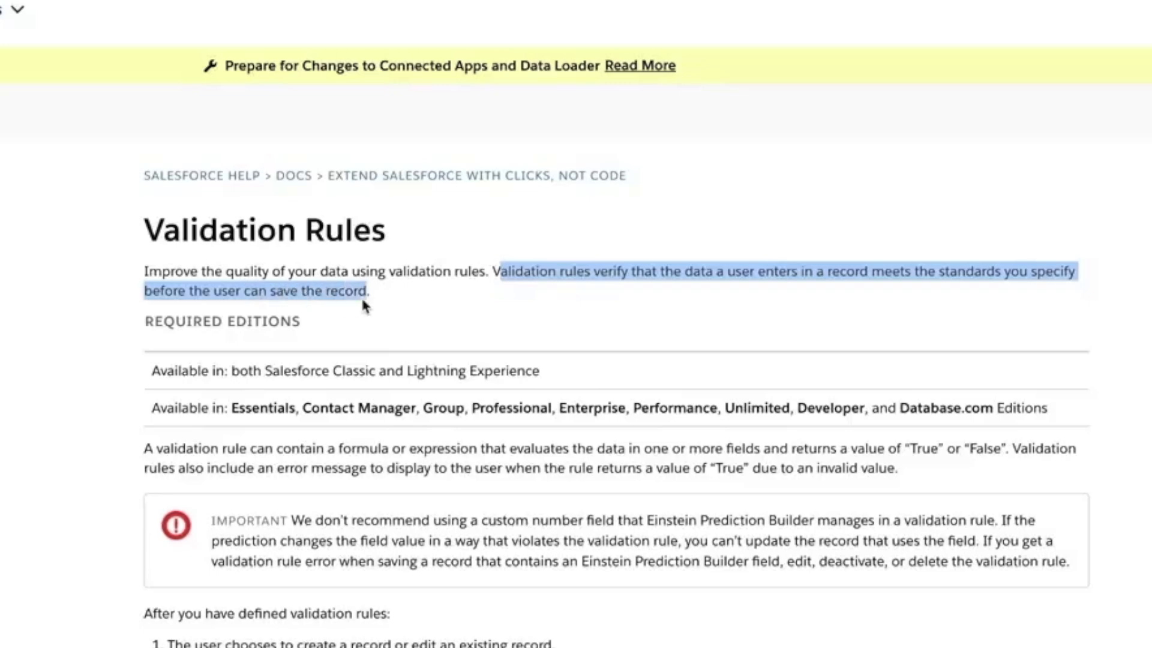
{"action": "left_click", "coordinate": [384, 300]}
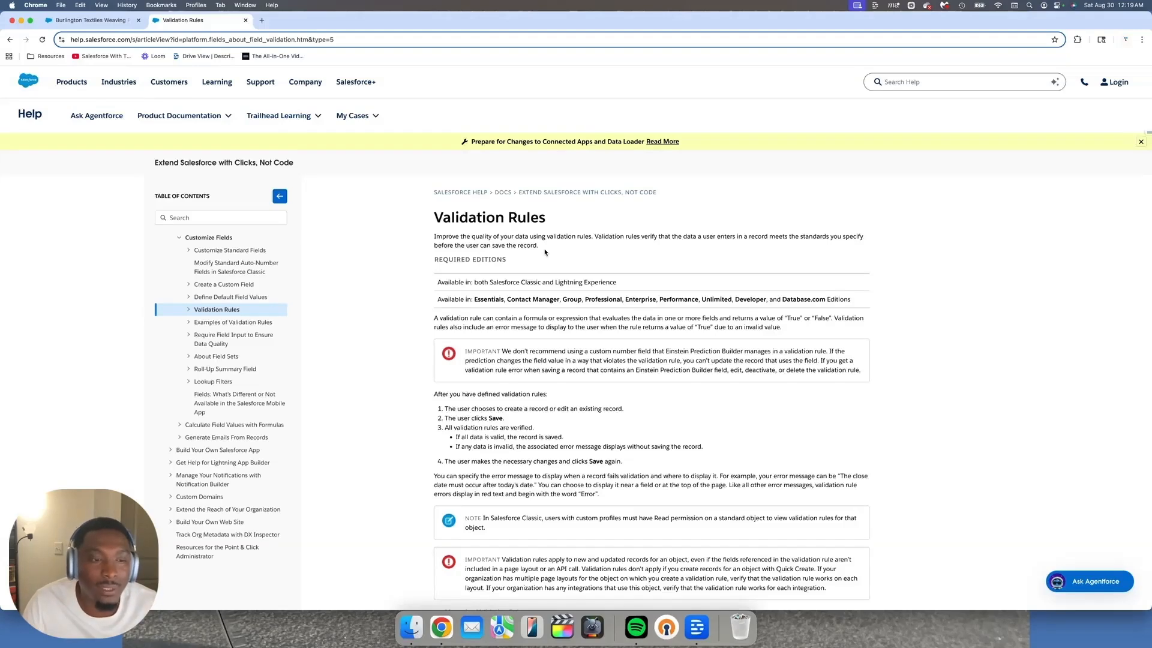
{"action": "scroll", "coordinate": [546, 256], "scroll_direction": "down", "scroll_amount": 1}
{"action": "scroll", "coordinate": [545, 256], "scroll_direction": "up", "scroll_amount": 1}
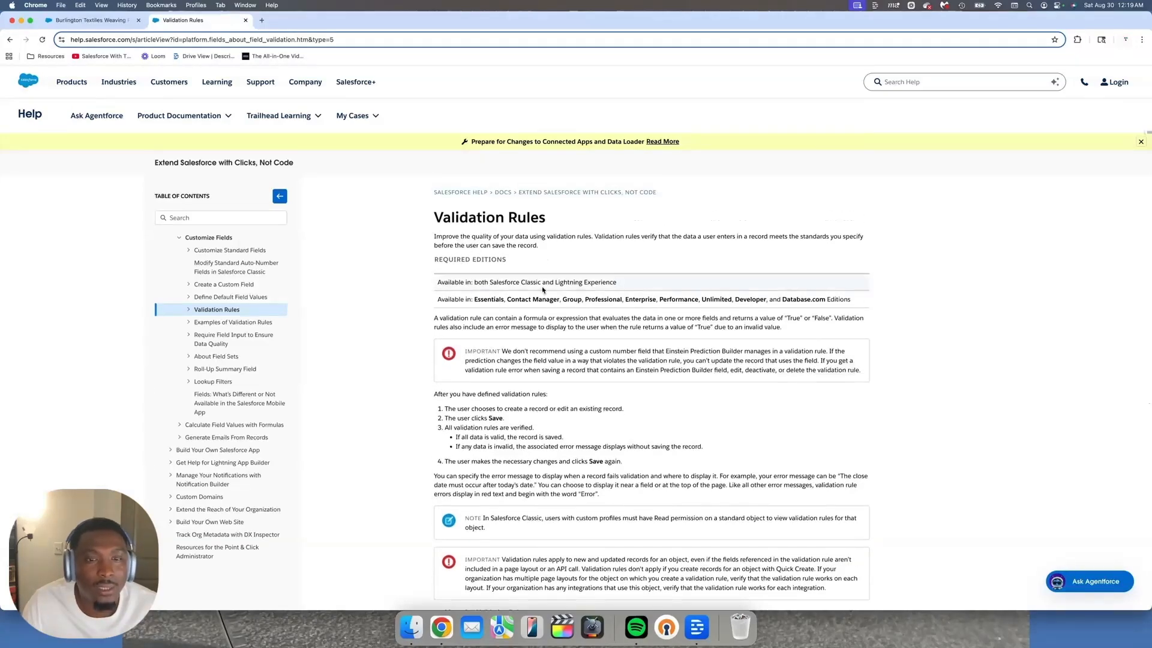
Switch to the Burlington Textiles Weaving Plant Generator record and open its Opportunity object settings for editing
{"action": "left_click", "coordinate": [117, 21]}
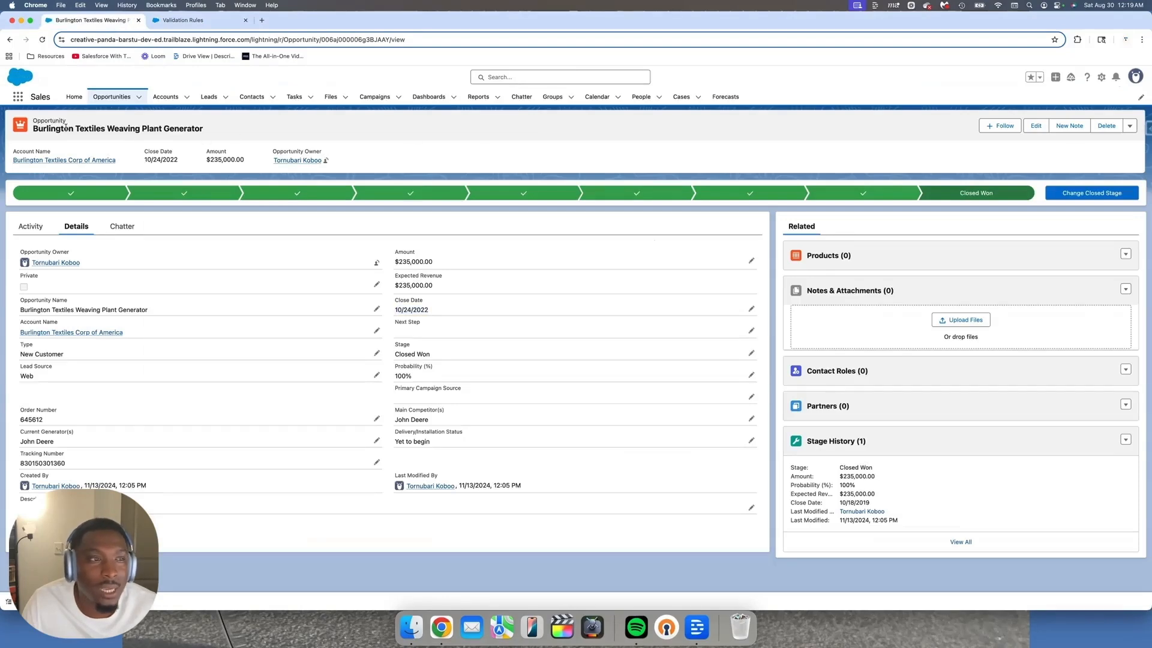
{"action": "left_click_drag", "start_coordinate": [33, 132], "coordinate": [207, 138]}
{"action": "left_click", "coordinate": [262, 139]}
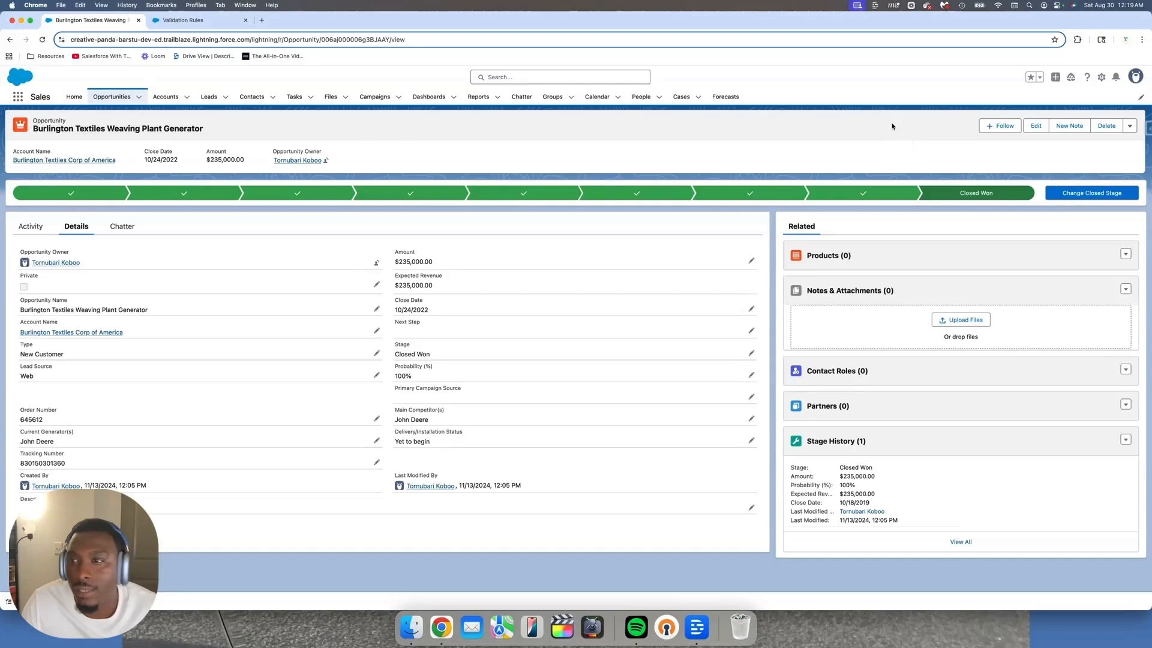
{"action": "left_click", "coordinate": [1101, 77]}
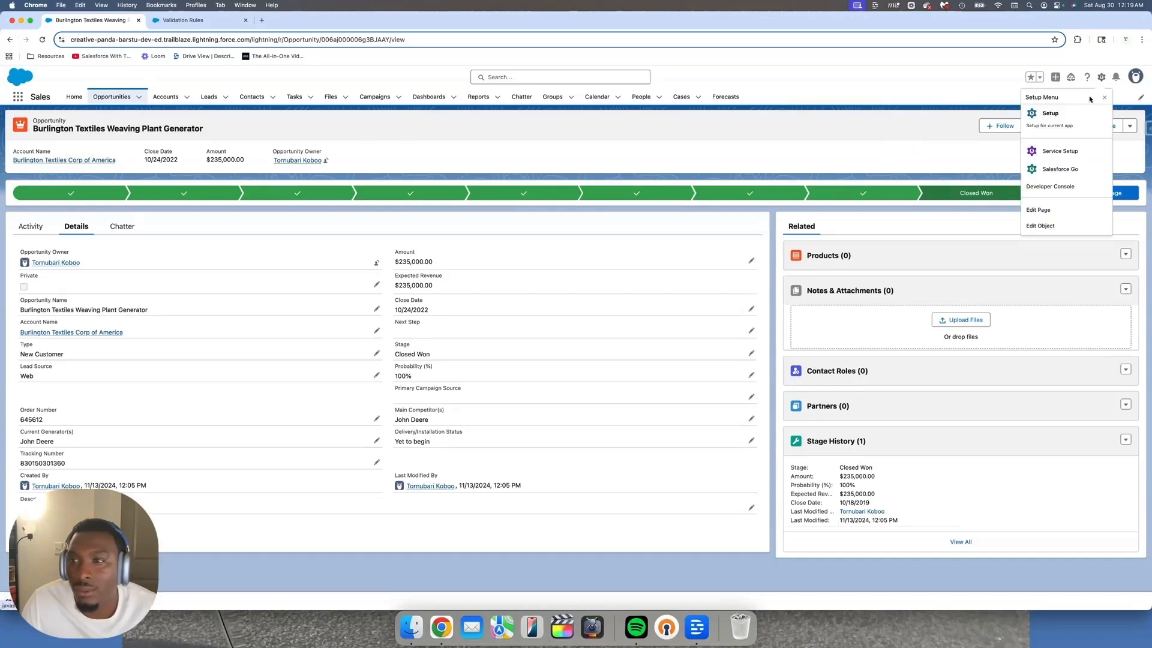
{"action": "left_click", "coordinate": [1052, 226]}
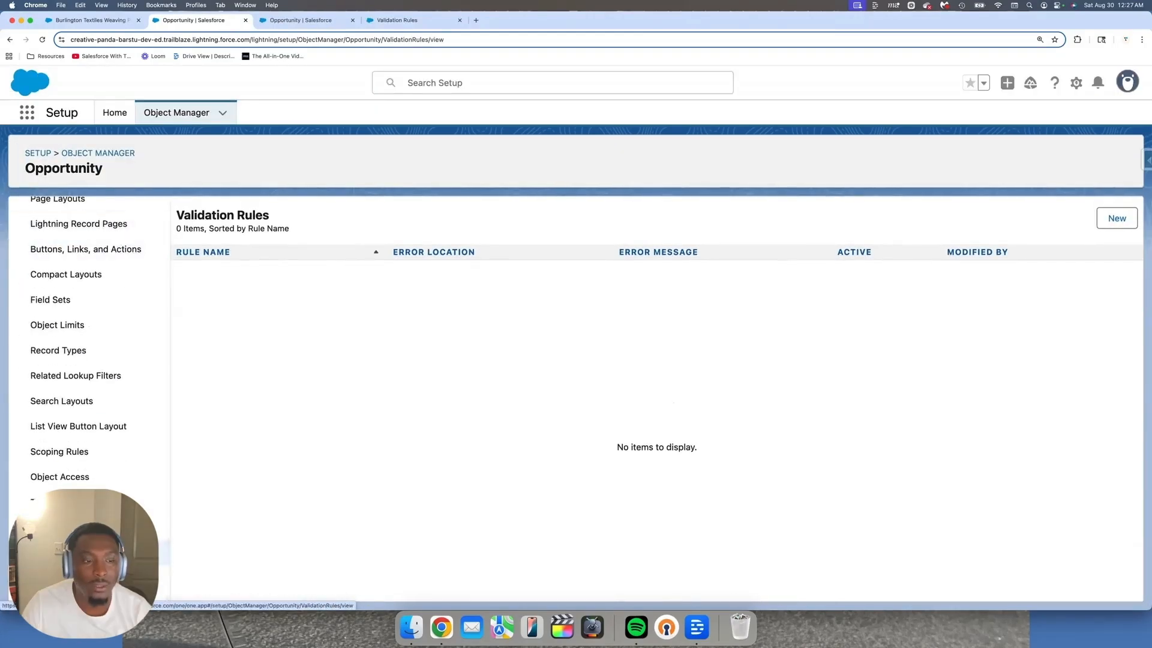
Start a new validation rule for the Opportunity object
{"action": "left_click_drag", "start_coordinate": [178, 215], "coordinate": [268, 214]}
{"action": "left_click", "coordinate": [341, 309]}
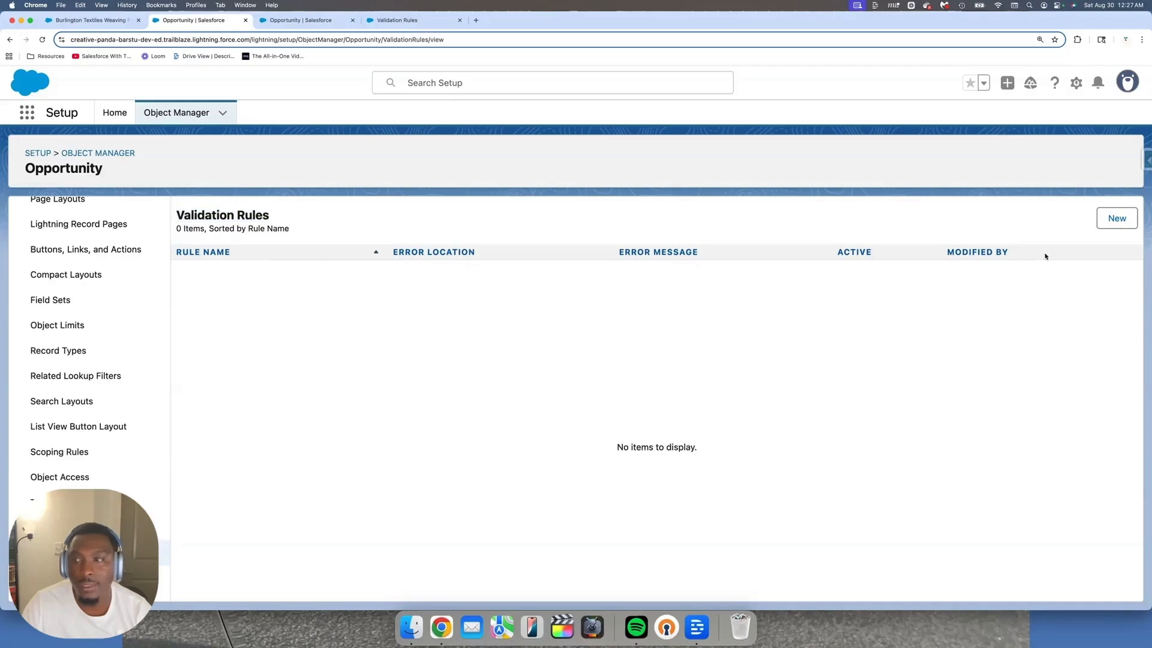
{"action": "left_click", "coordinate": [1115, 219]}
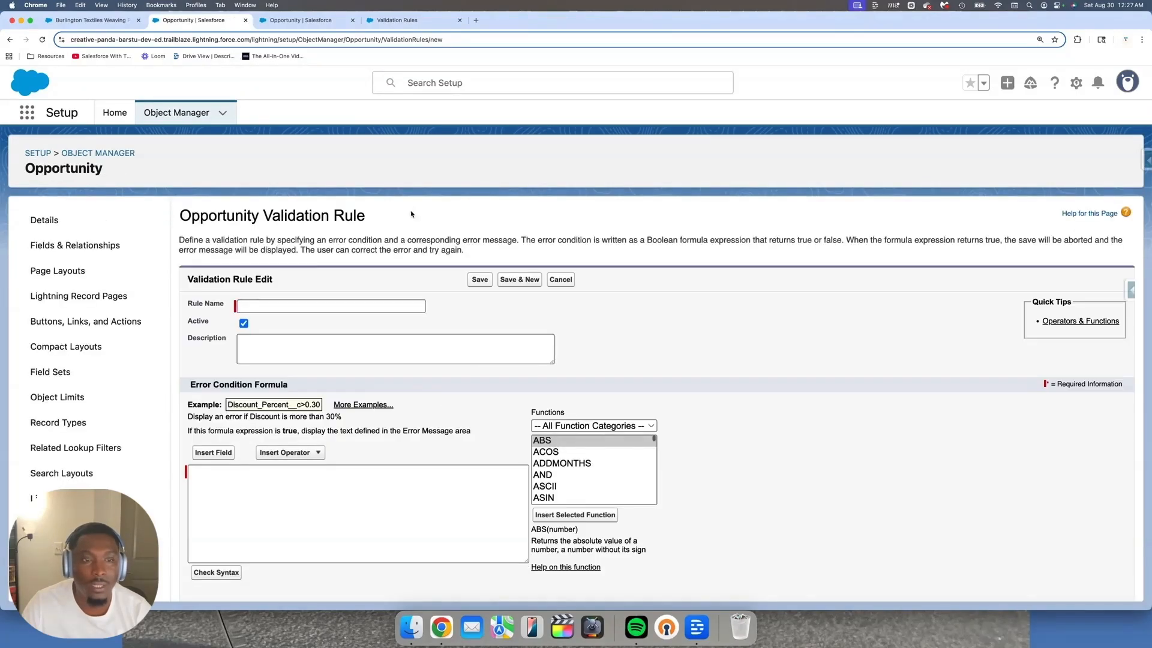
{"action": "scroll", "coordinate": [324, 293], "scroll_direction": "down", "scroll_amount": 1}
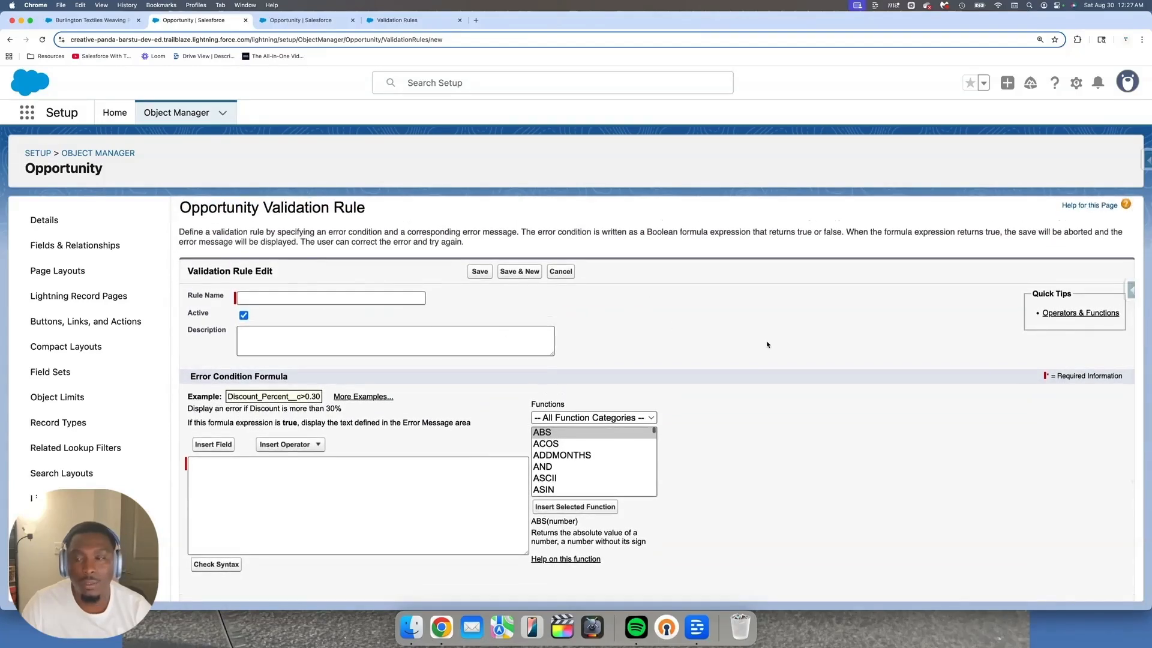
{"action": "scroll", "coordinate": [762, 343], "scroll_direction": "down", "scroll_amount": 1}
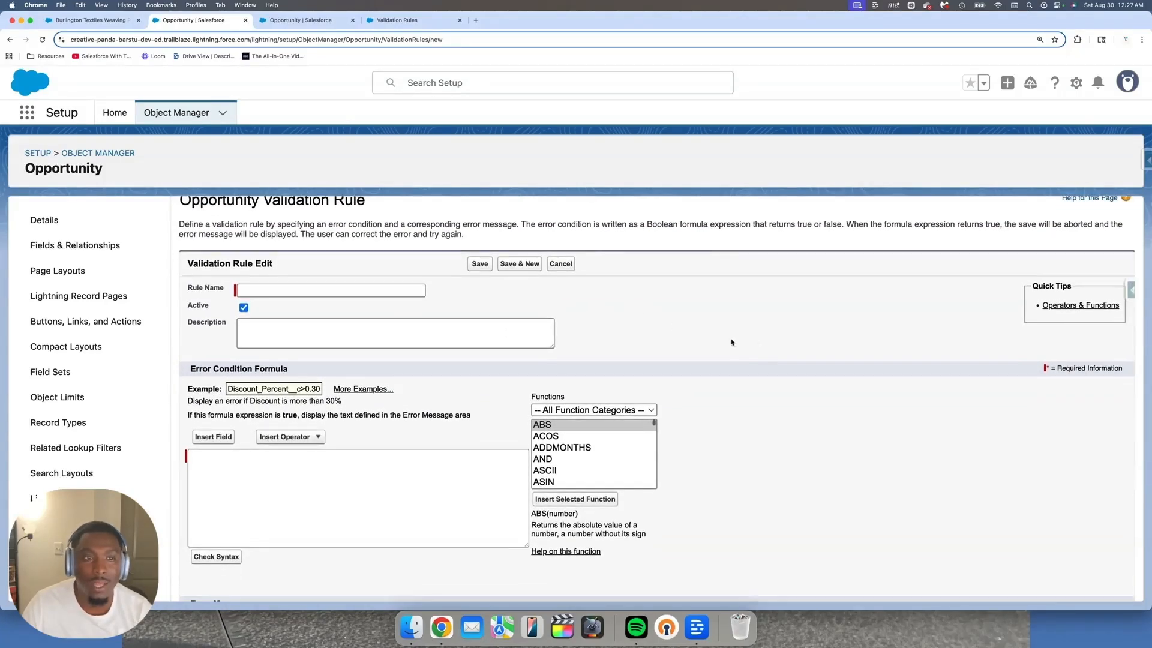
{"action": "scroll", "coordinate": [732, 343], "scroll_direction": "down", "scroll_amount": 3}
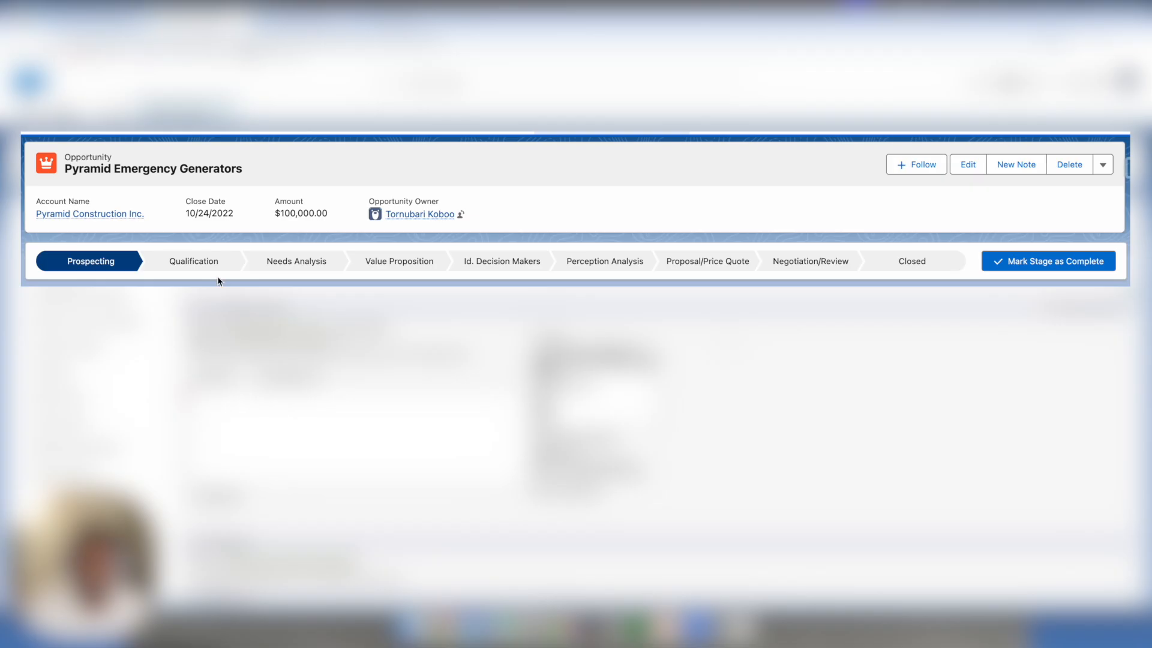
Review the stages from Qualification to Perception Analysis on the Pyramid Emergency Generators opportunity
{"action": "left_click", "coordinate": [227, 265]}
{"action": "left_click", "coordinate": [312, 266]}
{"action": "left_click", "coordinate": [408, 266]}
{"action": "left_click", "coordinate": [493, 266]}
{"action": "left_click", "coordinate": [629, 270]}
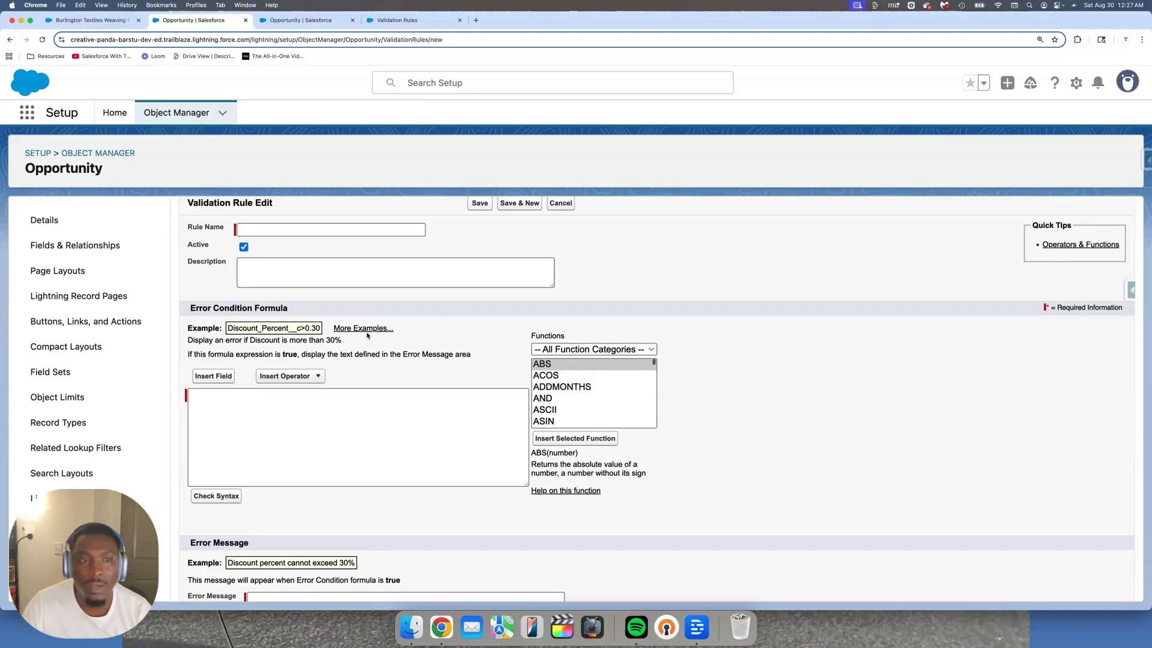
Name the new Opportunity validation rule "Amount is Required for certain Stages"
{"action": "scroll", "coordinate": [232, 351], "scroll_direction": "up", "scroll_amount": 2}
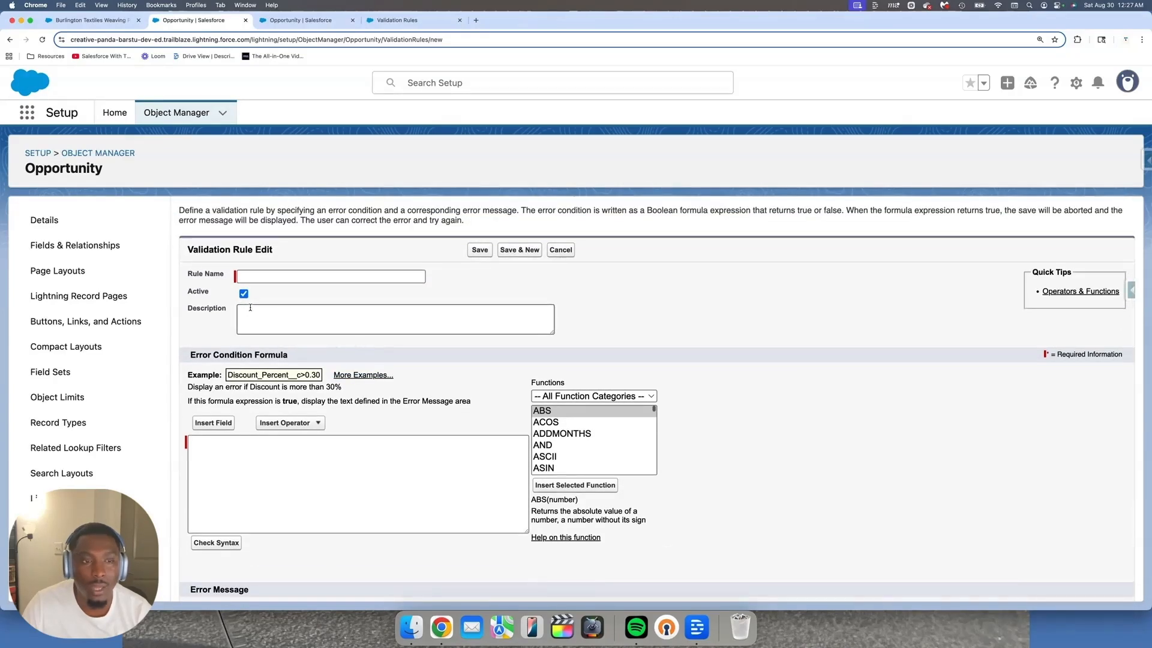
{"action": "scroll", "coordinate": [250, 306], "scroll_direction": "down", "scroll_amount": 1}
{"action": "left_click", "coordinate": [270, 260]}
{"action": "left_click", "coordinate": [381, 280]}
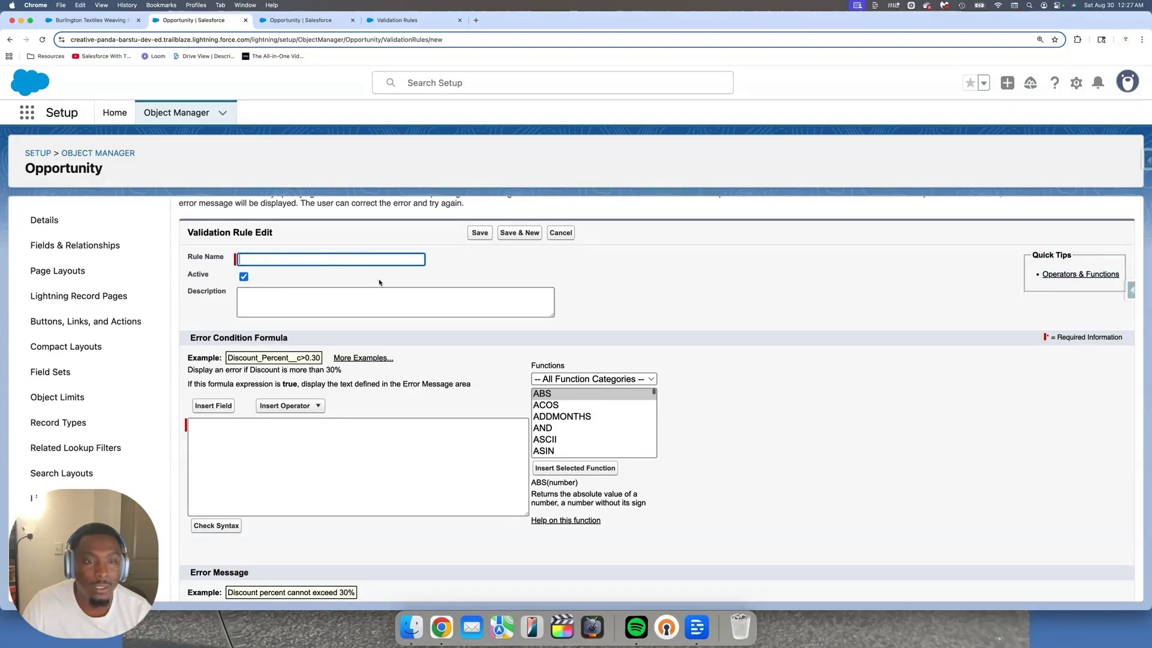
{"action": "type", "text": "Amount is Required for cetai"}
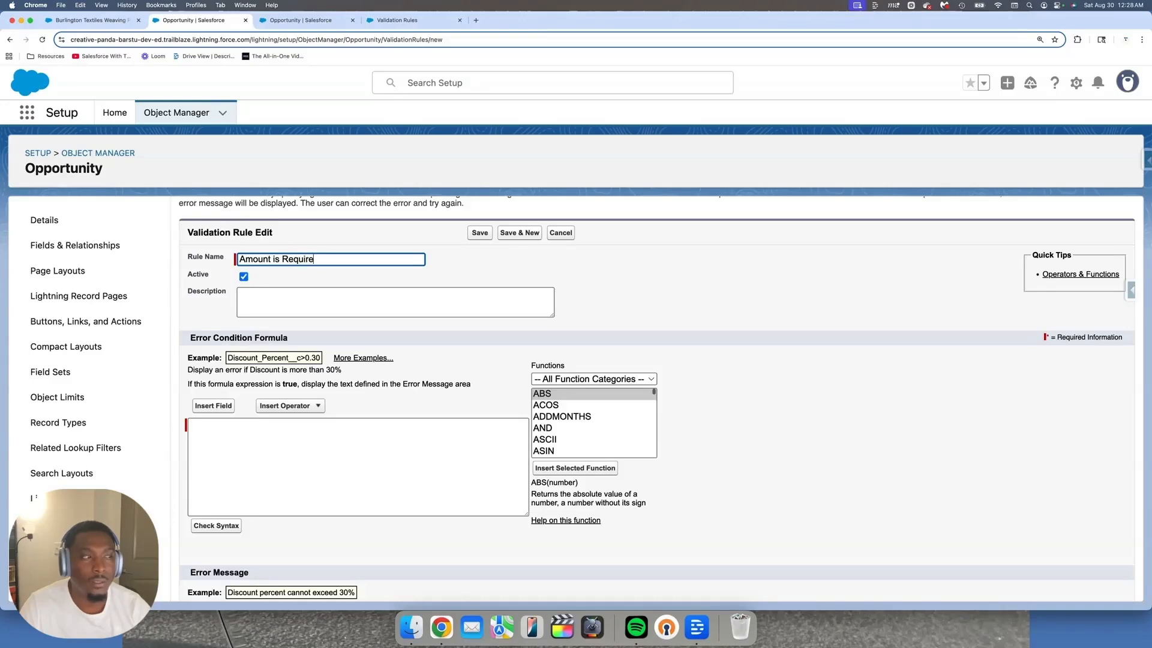
{"action": "key", "text": "BackSpace"}
{"action": "key", "text": "BackSpace"}
{"action": "key", "text": "BackSpace"}
{"action": "type", "text": "rtain Stages"}
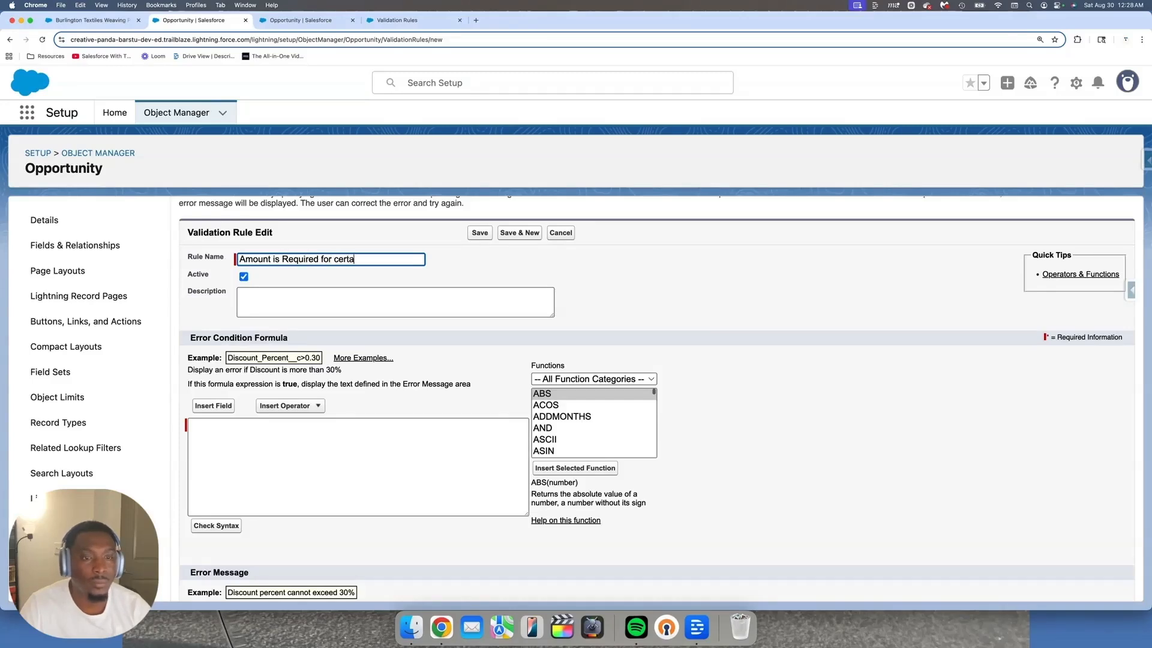
Copy the rule name Amount_is_Required_for_certain_Stages into the validation rule's description
{"action": "left_click", "coordinate": [291, 302]}
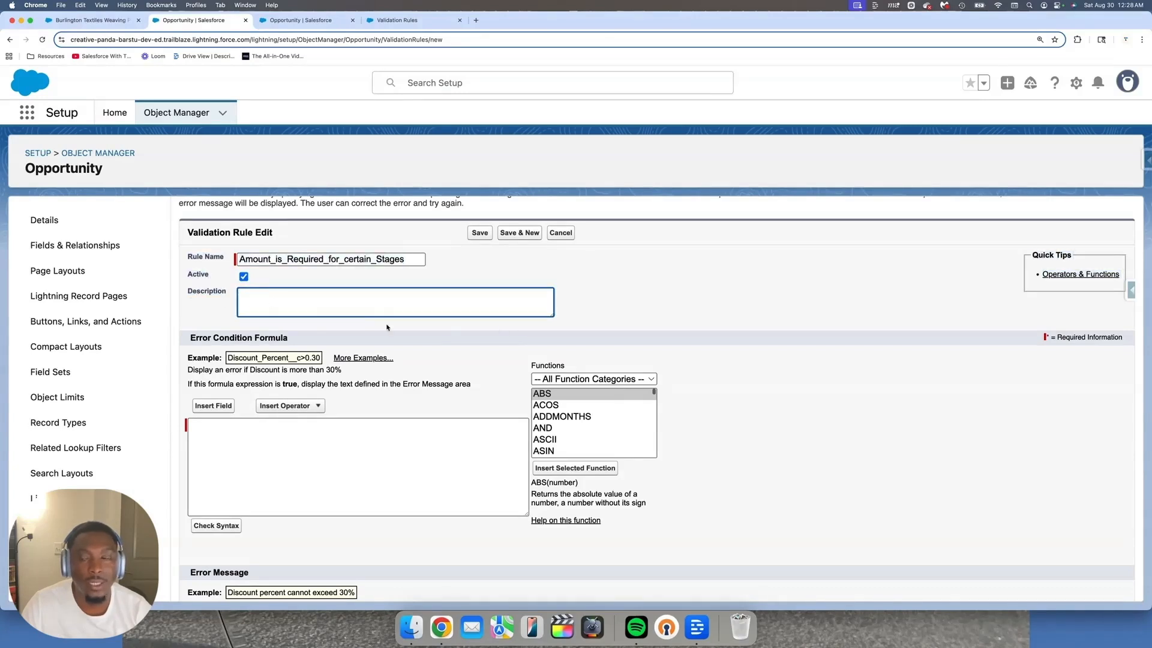
{"action": "scroll", "coordinate": [387, 328], "scroll_direction": "down", "scroll_amount": 2}
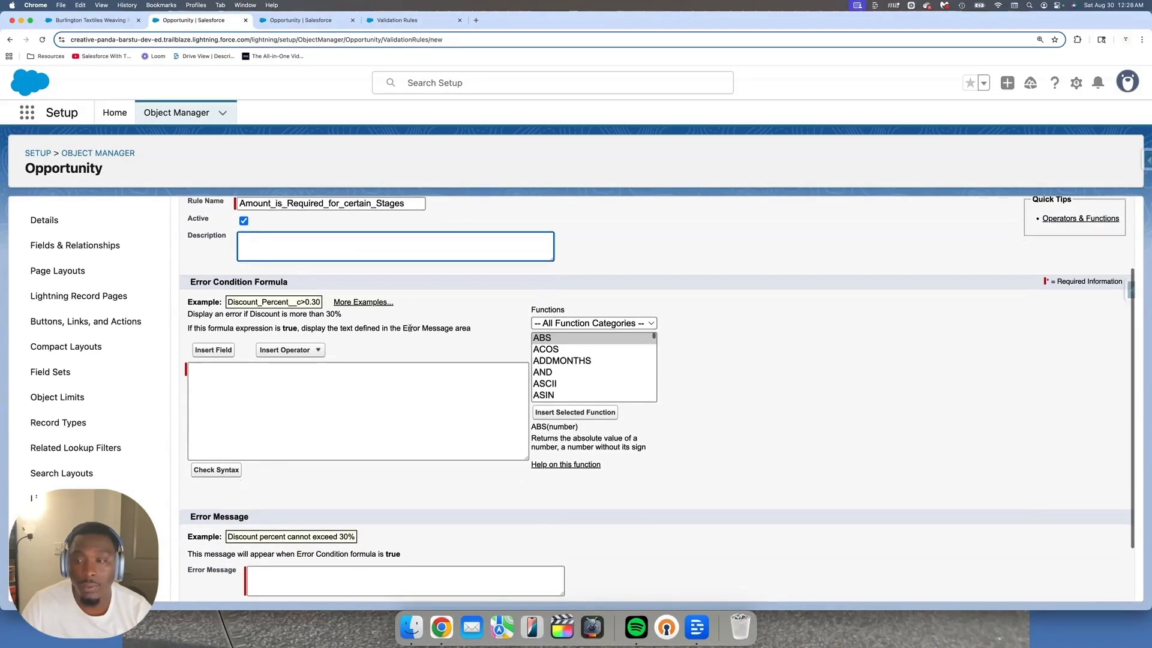
{"action": "scroll", "coordinate": [410, 328], "scroll_direction": "down", "scroll_amount": 1}
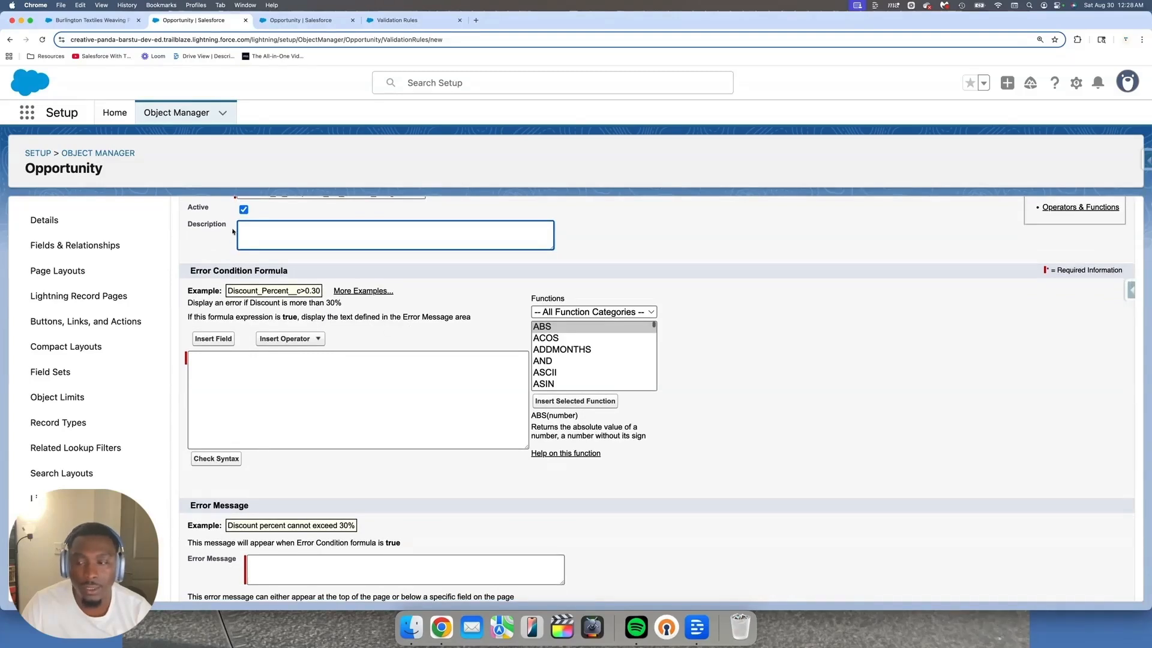
{"action": "scroll", "coordinate": [229, 229], "scroll_direction": "up", "scroll_amount": 1}
{"action": "left_click_drag", "start_coordinate": [239, 219], "coordinate": [409, 221]}
{"action": "key", "text": "super+c"}
{"action": "left_click", "coordinate": [354, 262]}
{"action": "key", "text": "super+v"}
Enlarge the error condition formula editing area to make room for the formula
{"action": "scroll", "coordinate": [321, 308], "scroll_direction": "down", "scroll_amount": 3}
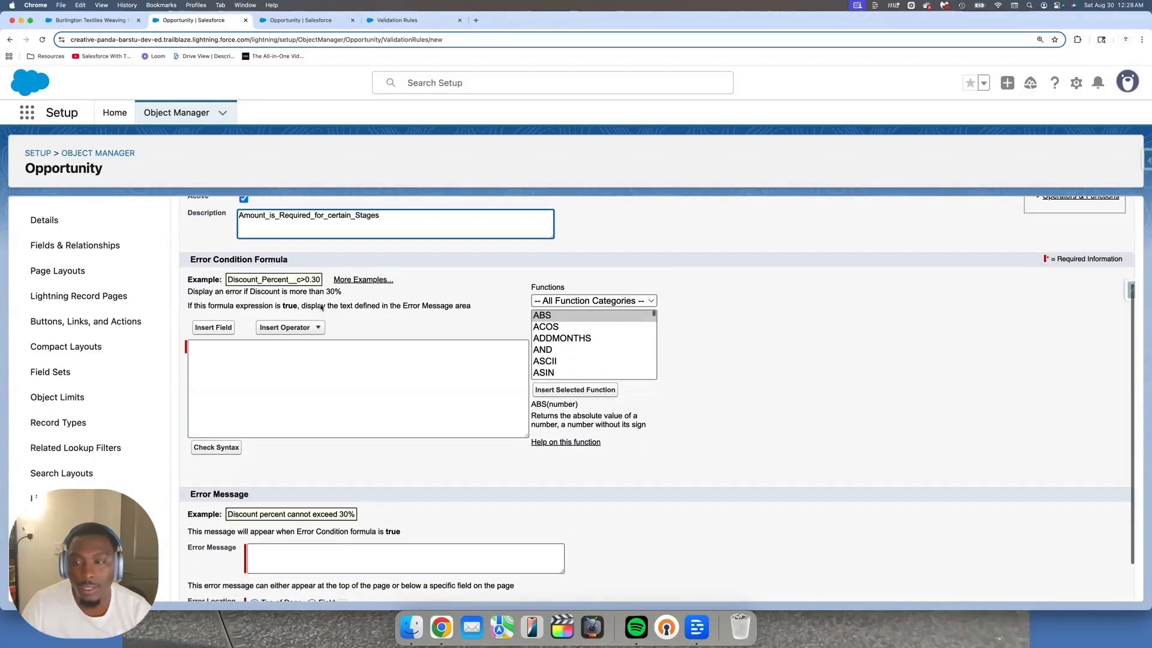
{"action": "scroll", "coordinate": [379, 271], "scroll_direction": "down", "scroll_amount": 1}
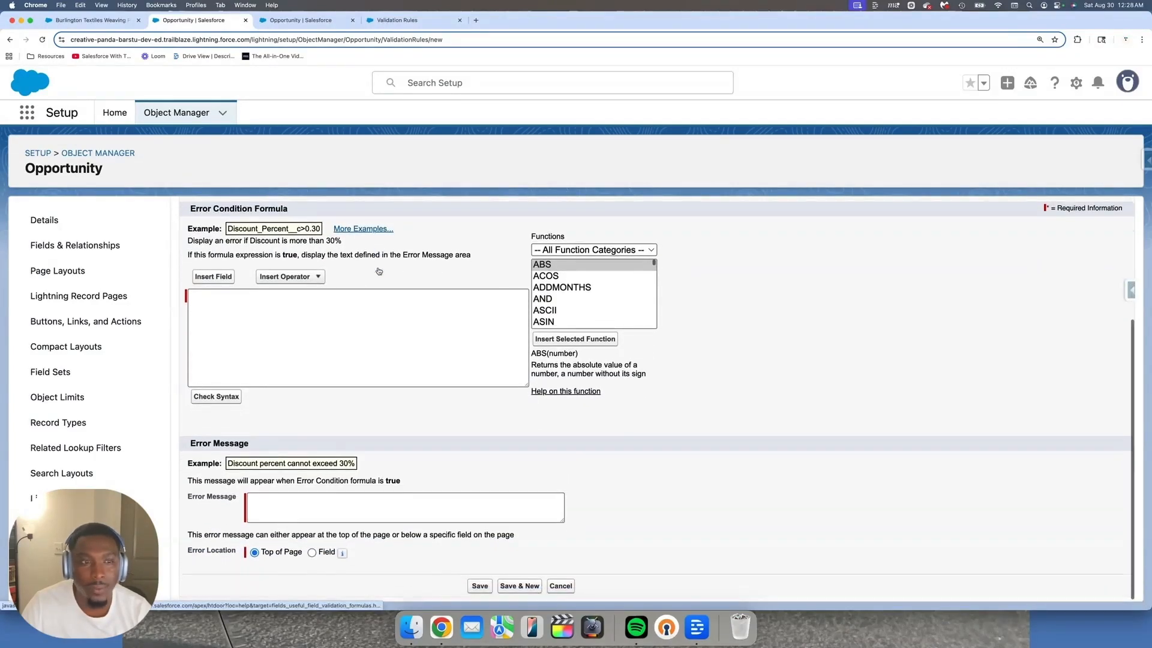
{"action": "left_click", "coordinate": [324, 314]}
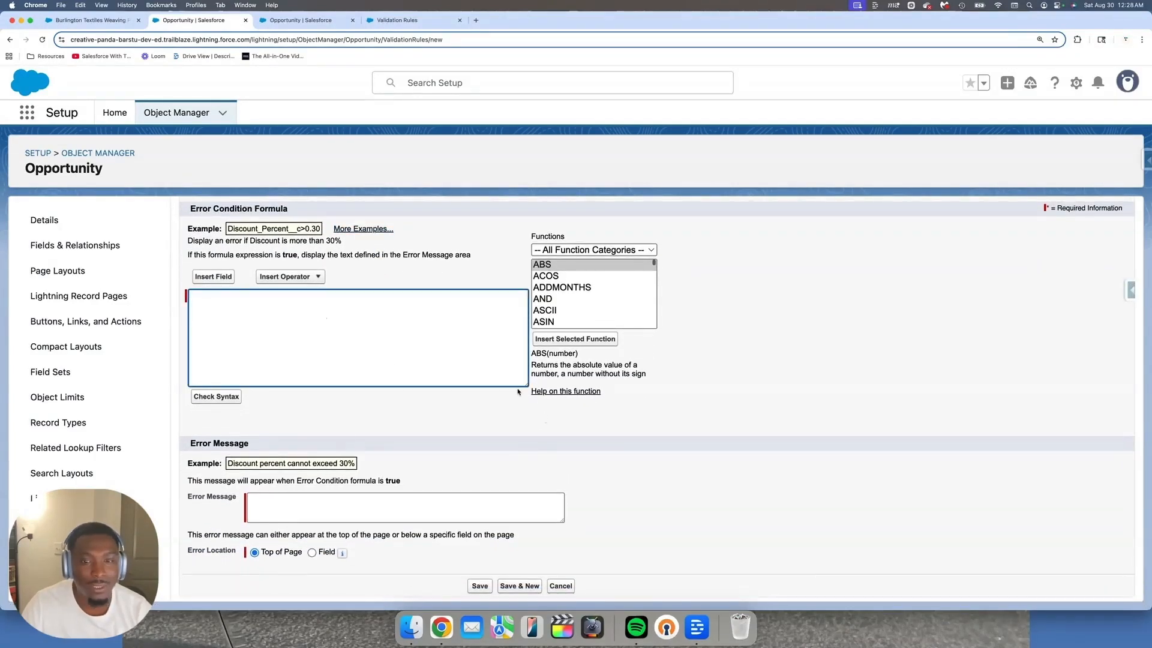
{"action": "left_click_drag", "start_coordinate": [526, 384], "coordinate": [555, 439]}
{"action": "scroll", "coordinate": [622, 459], "scroll_direction": "up", "scroll_amount": 1}
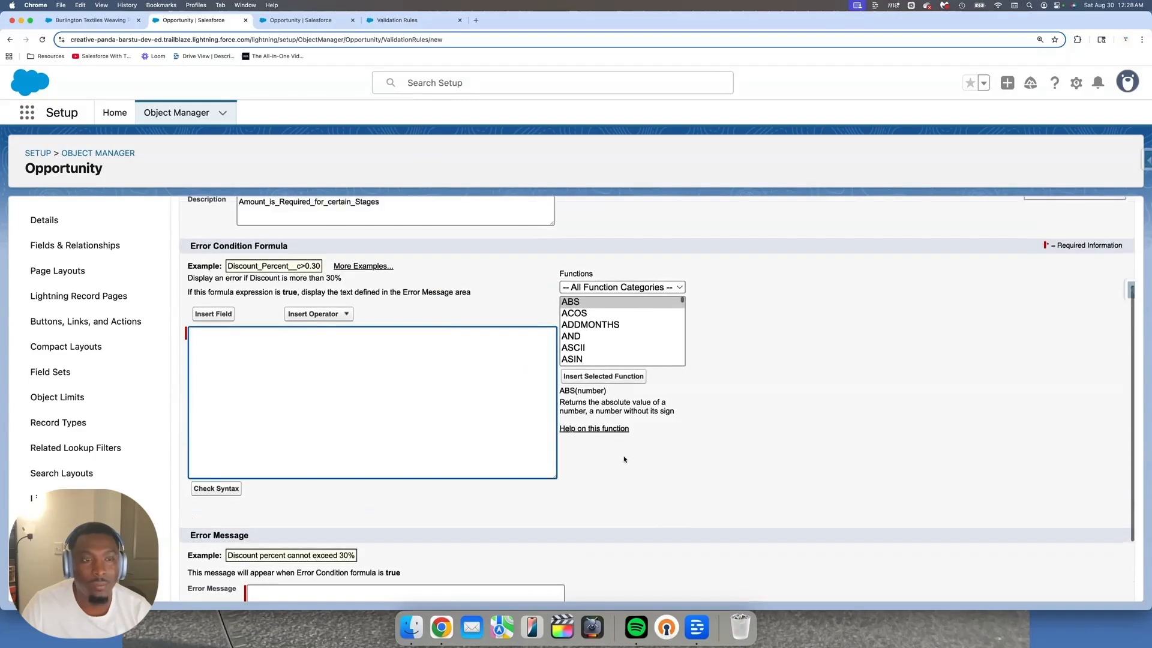
{"action": "scroll", "coordinate": [622, 461], "scroll_direction": "down", "scroll_amount": 1}
{"action": "left_click_drag", "start_coordinate": [189, 234], "coordinate": [353, 231]}
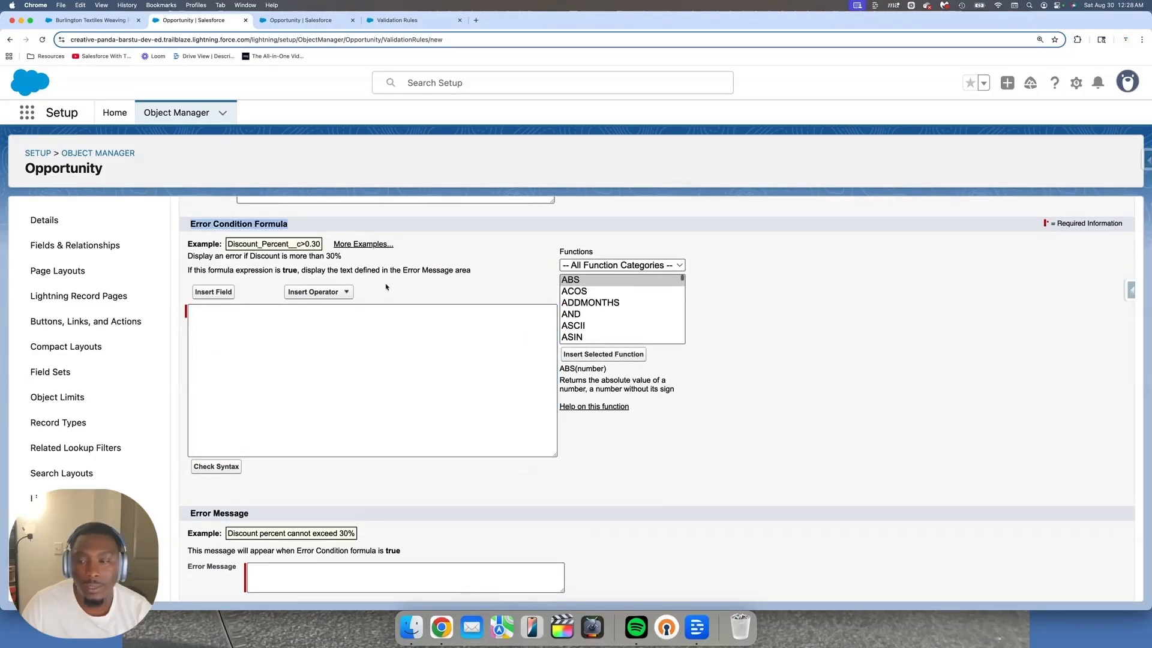
{"action": "left_click", "coordinate": [334, 353]}
{"action": "scroll", "coordinate": [334, 354], "scroll_direction": "down", "scroll_amount": 1}
{"action": "scroll", "coordinate": [334, 353], "scroll_direction": "up", "scroll_amount": 1}
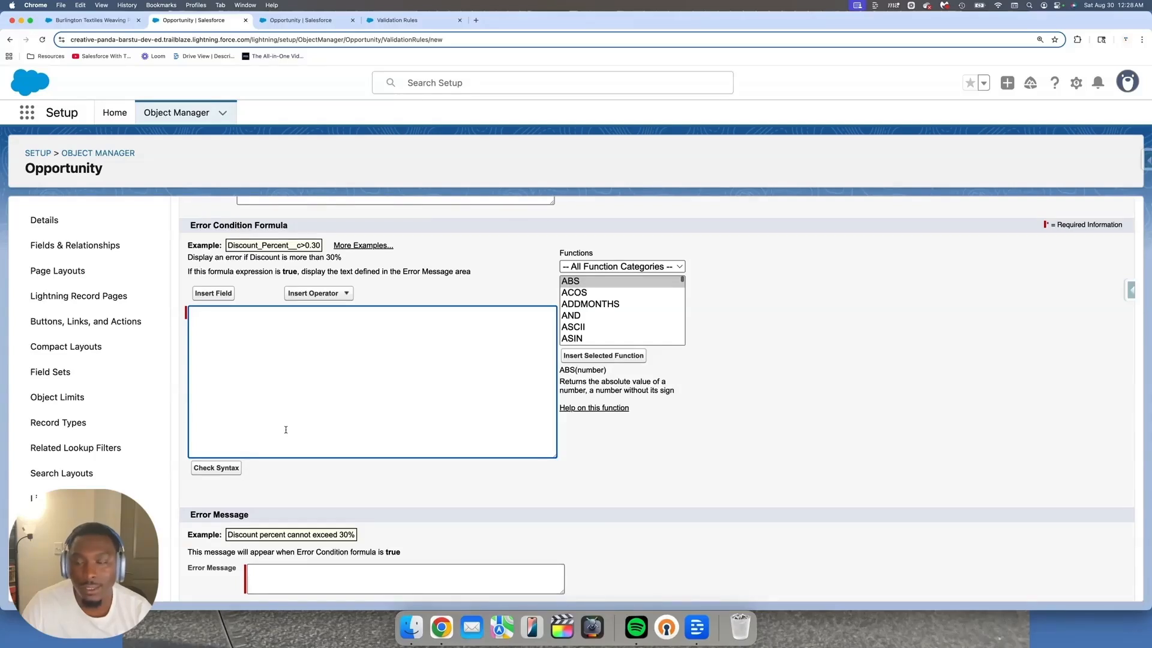
{"action": "scroll", "coordinate": [286, 429], "scroll_direction": "up", "scroll_amount": 1}
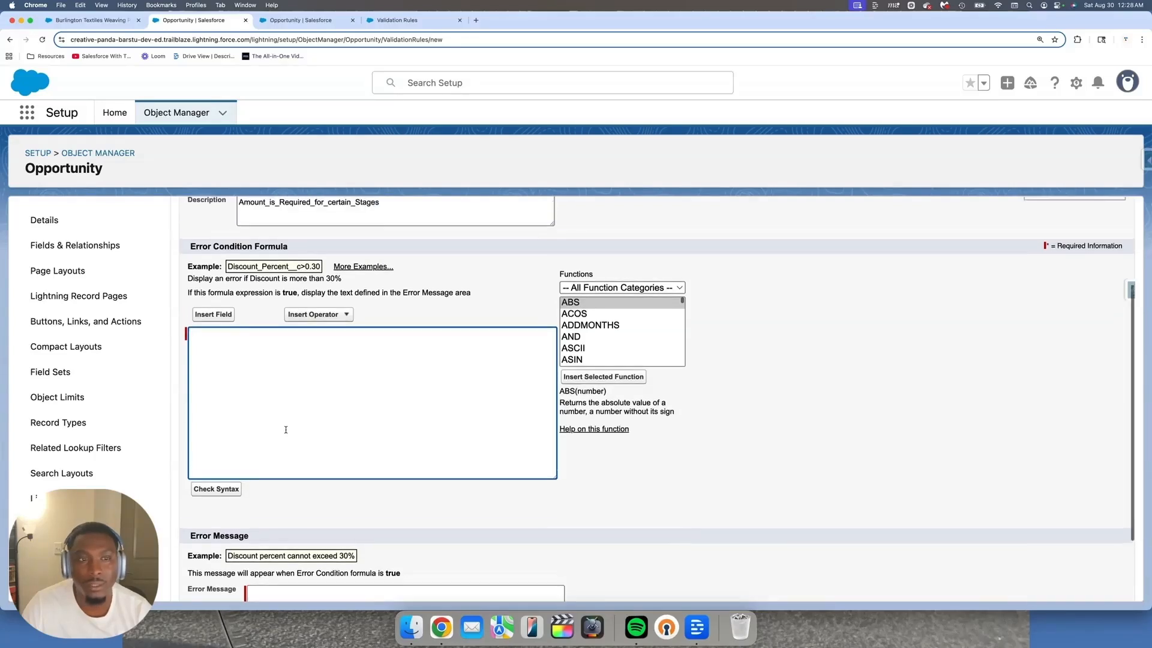
{"action": "scroll", "coordinate": [285, 429], "scroll_direction": "down", "scroll_amount": 1}
{"action": "scroll", "coordinate": [285, 429], "scroll_direction": "up", "scroll_amount": 1}
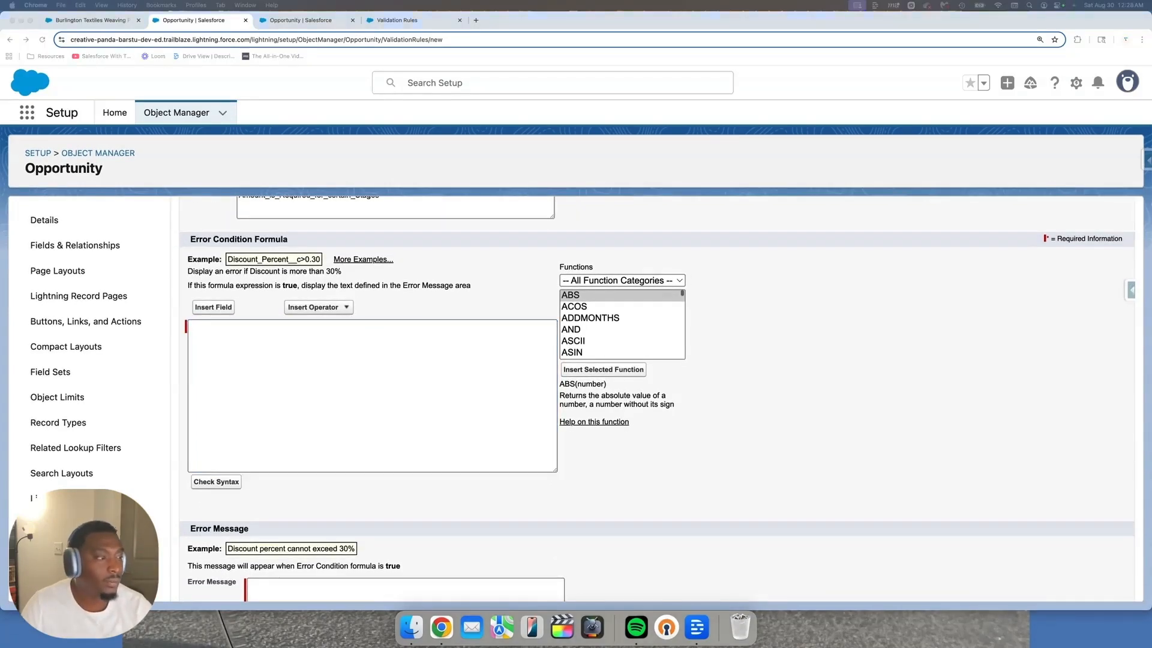
Insert the AND function from the Logical category into the error condition formula
{"action": "left_click", "coordinate": [260, 402]}
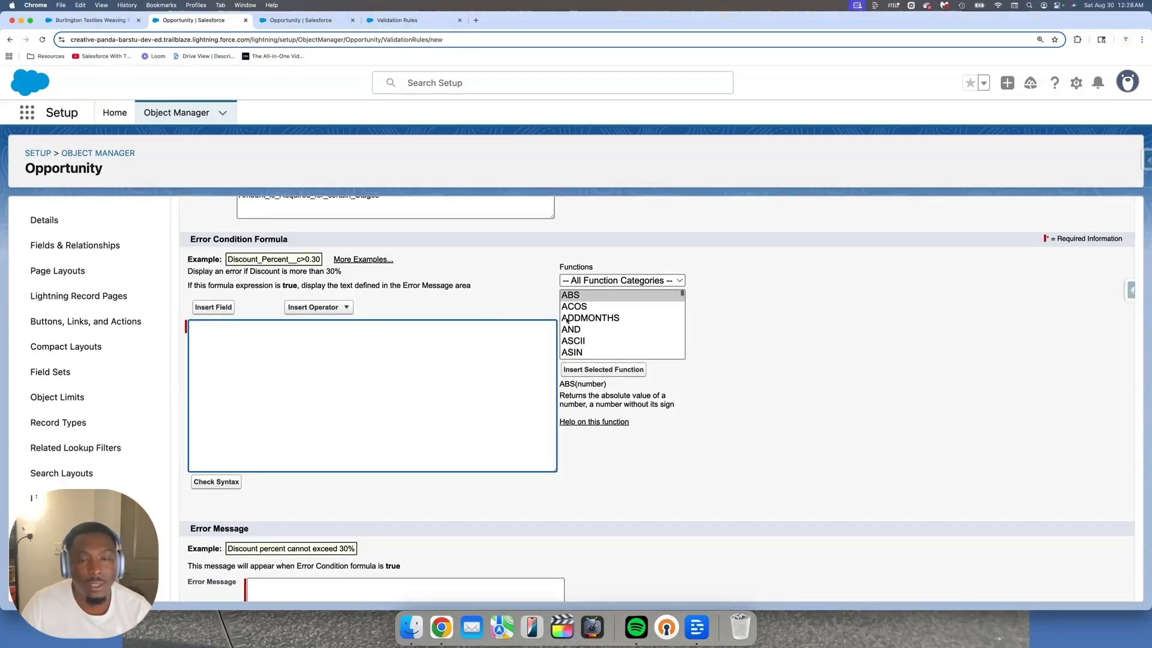
{"action": "left_click", "coordinate": [621, 280]}
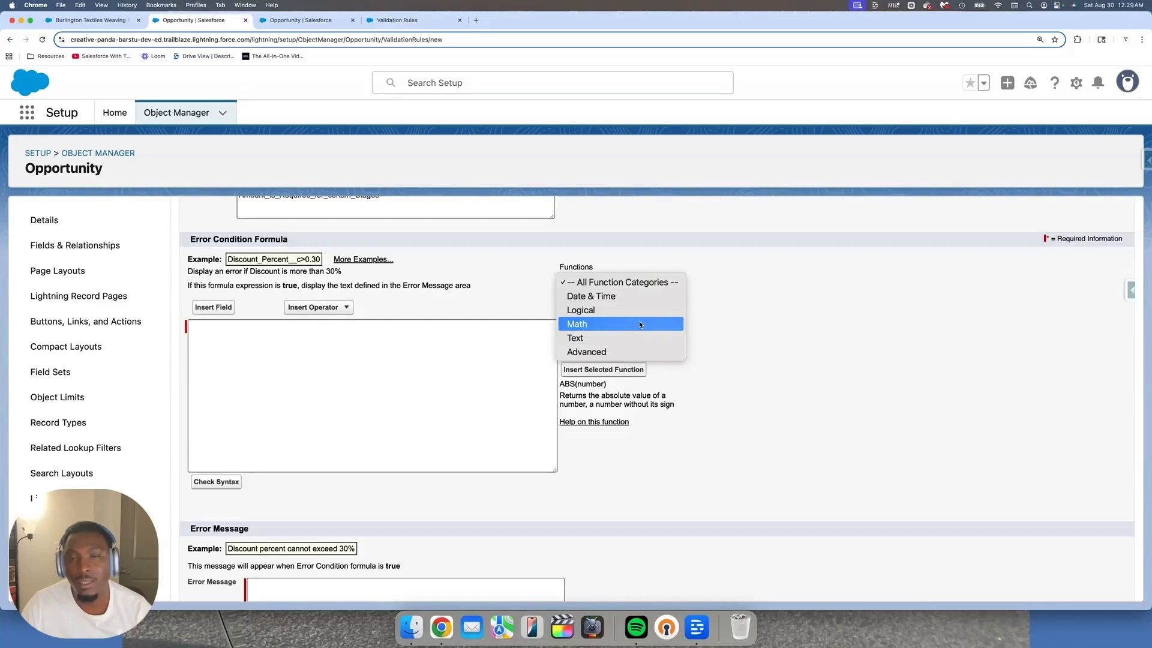
{"action": "left_click", "coordinate": [626, 310]}
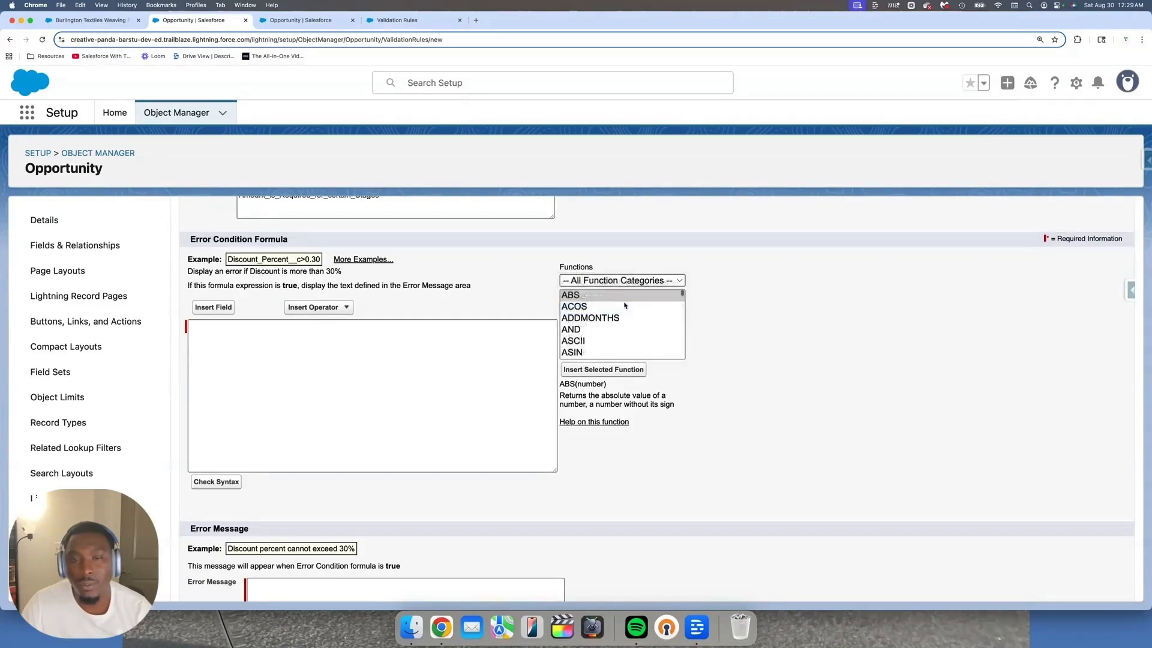
{"action": "left_click", "coordinate": [614, 296]}
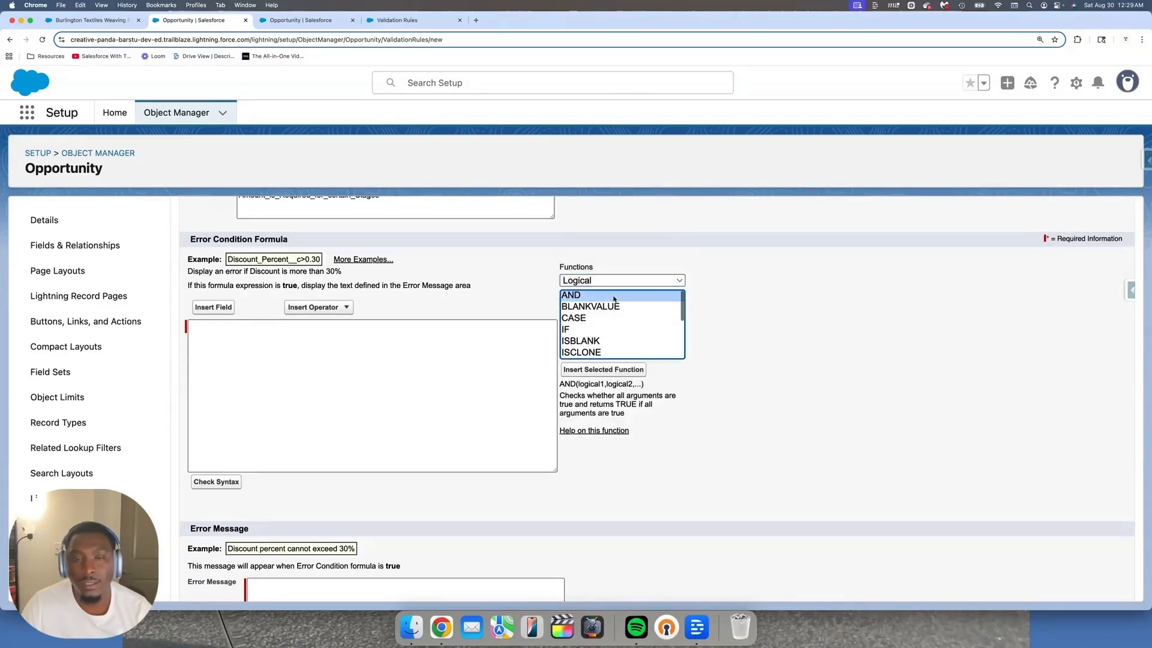
{"action": "left_click", "coordinate": [603, 370]}
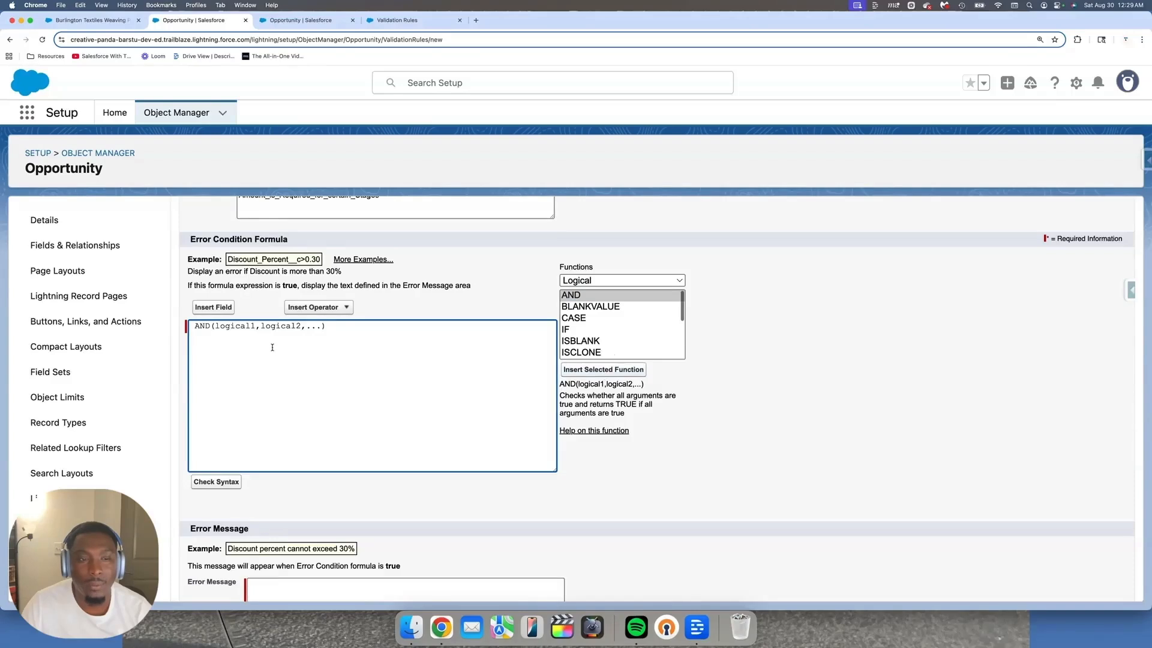
Split the AND formula so that logical1 and logical2 each sit on their own line
{"action": "left_click", "coordinate": [260, 327]}
{"action": "key", "text": "Return"}
{"action": "key", "text": "Return"}
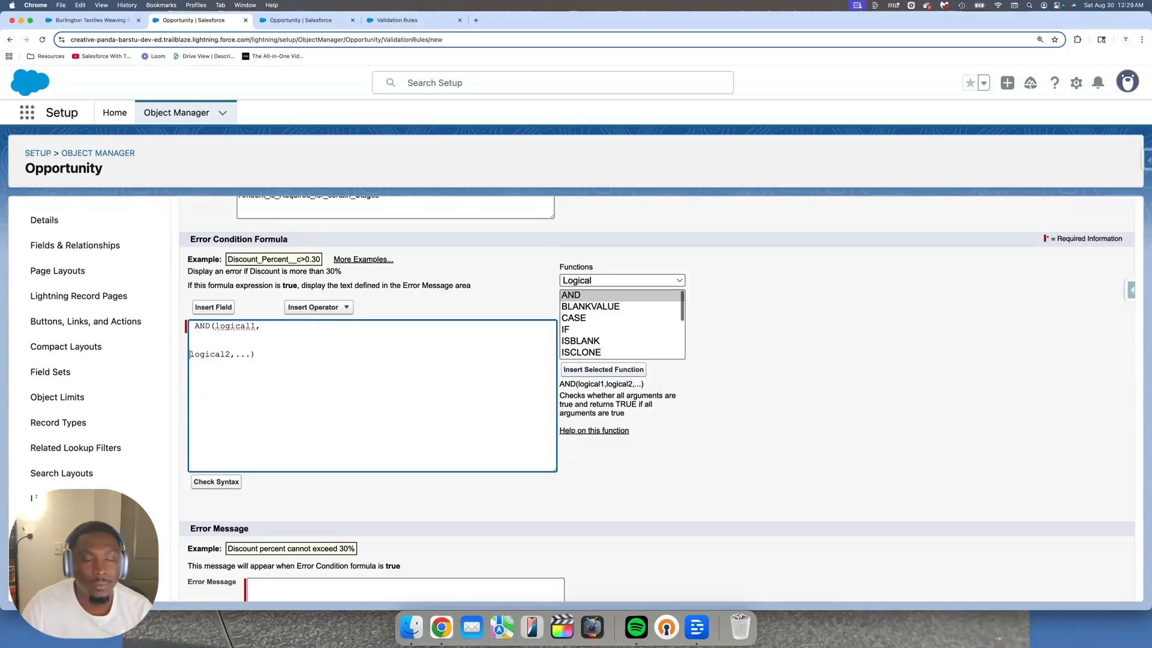
{"action": "key", "text": "BackSpace"}
{"action": "key", "text": "Return"}
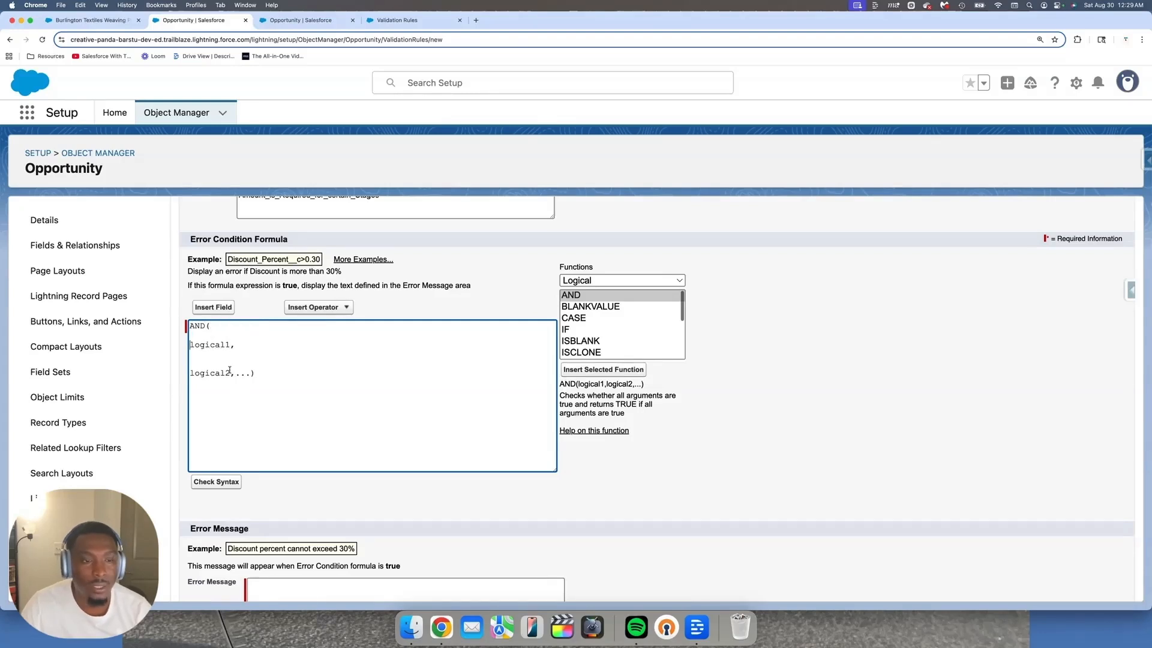
{"action": "left_click_drag", "start_coordinate": [238, 376], "coordinate": [248, 375]}
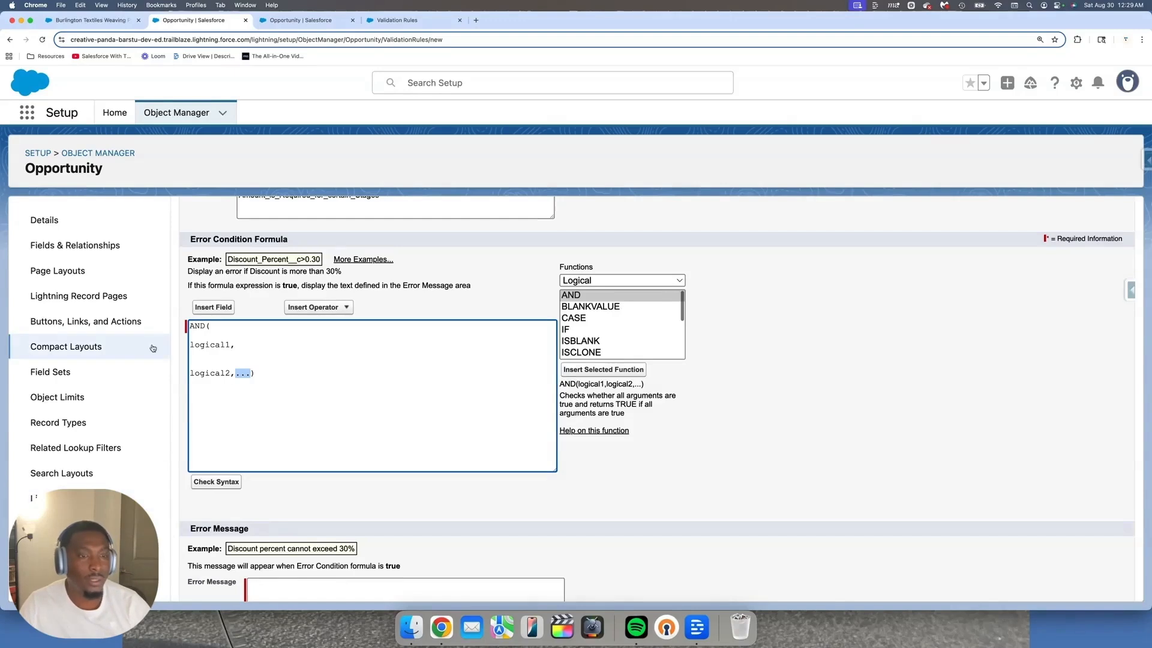
{"action": "double_click", "coordinate": [205, 347]}
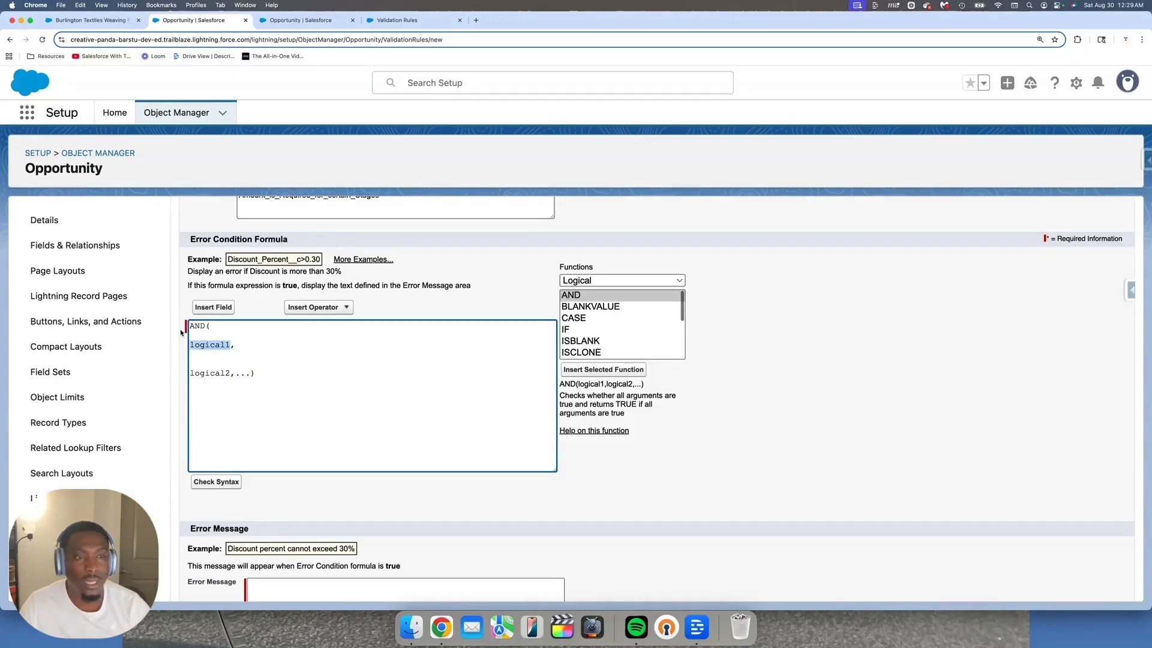
Open the Opportunity's Fields & Relationships in a new browser tab, search for "stage" and open the Stage field
{"action": "scroll", "coordinate": [143, 402], "scroll_direction": "down", "scroll_amount": 2}
{"action": "scroll", "coordinate": [114, 503], "scroll_direction": "up", "scroll_amount": 2}
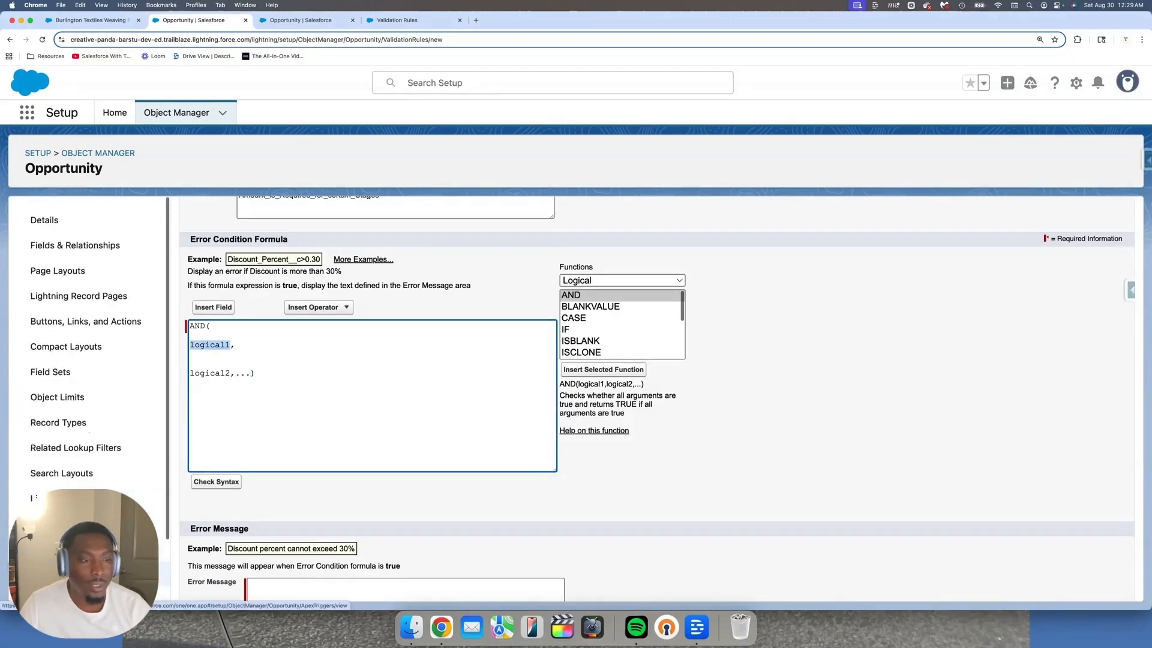
{"action": "right_click", "coordinate": [101, 252]}
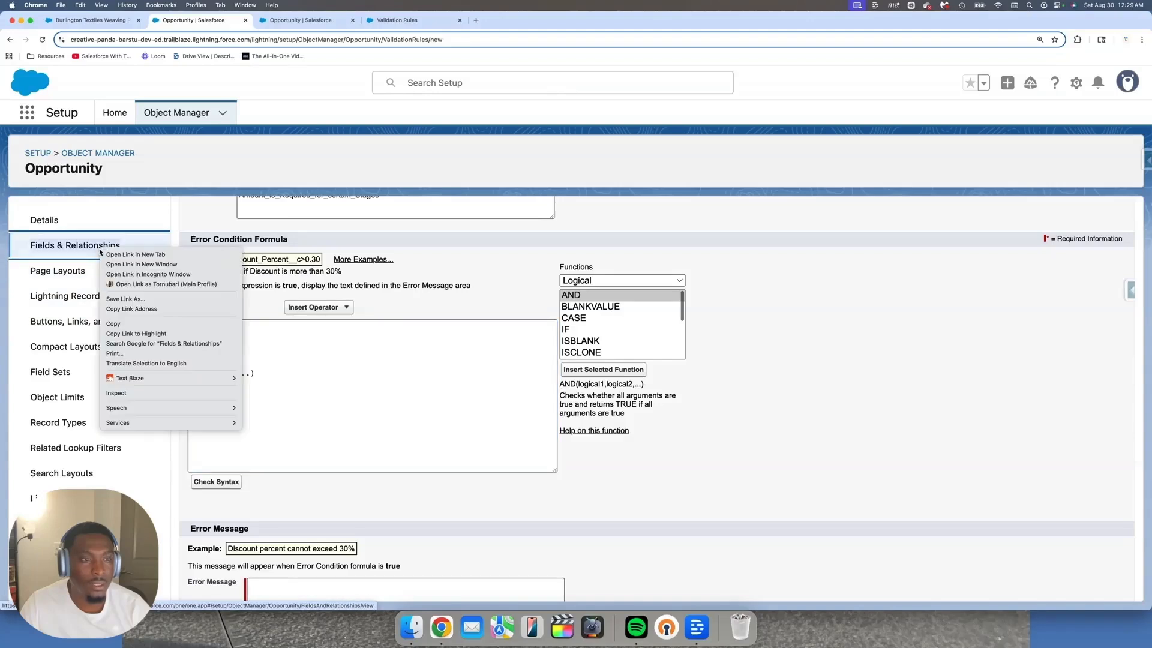
{"action": "left_click", "coordinate": [135, 255]}
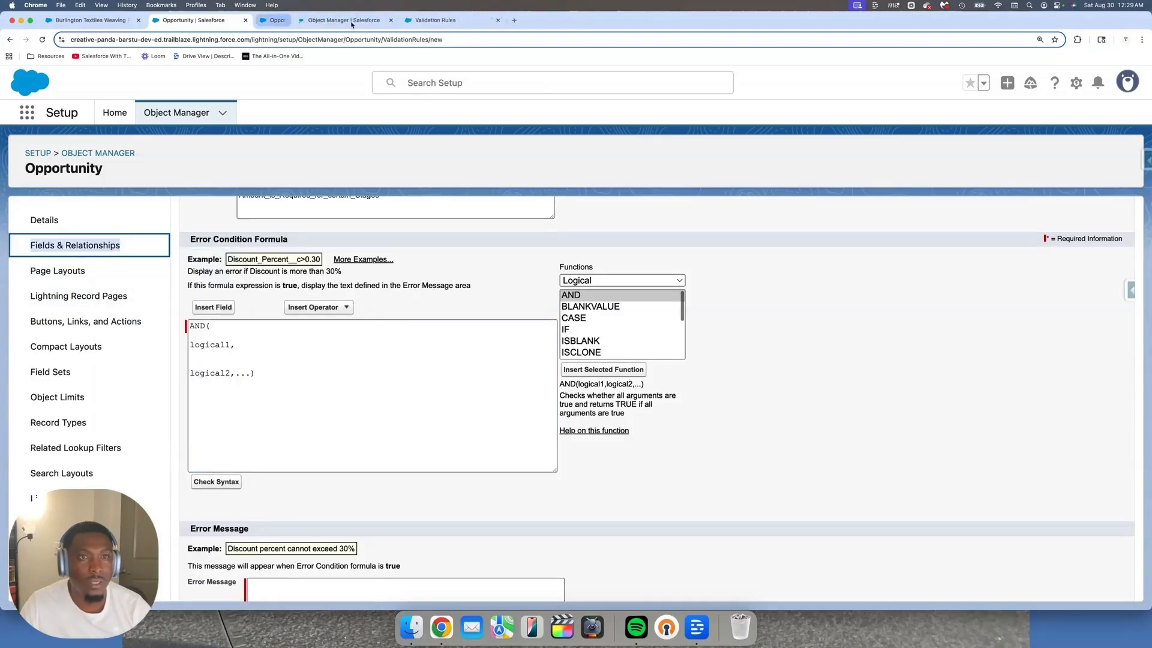
{"action": "left_click", "coordinate": [318, 23]}
{"action": "left_click", "coordinate": [738, 218]}
{"action": "type", "text": "stage"}
{"action": "left_click", "coordinate": [192, 280]}
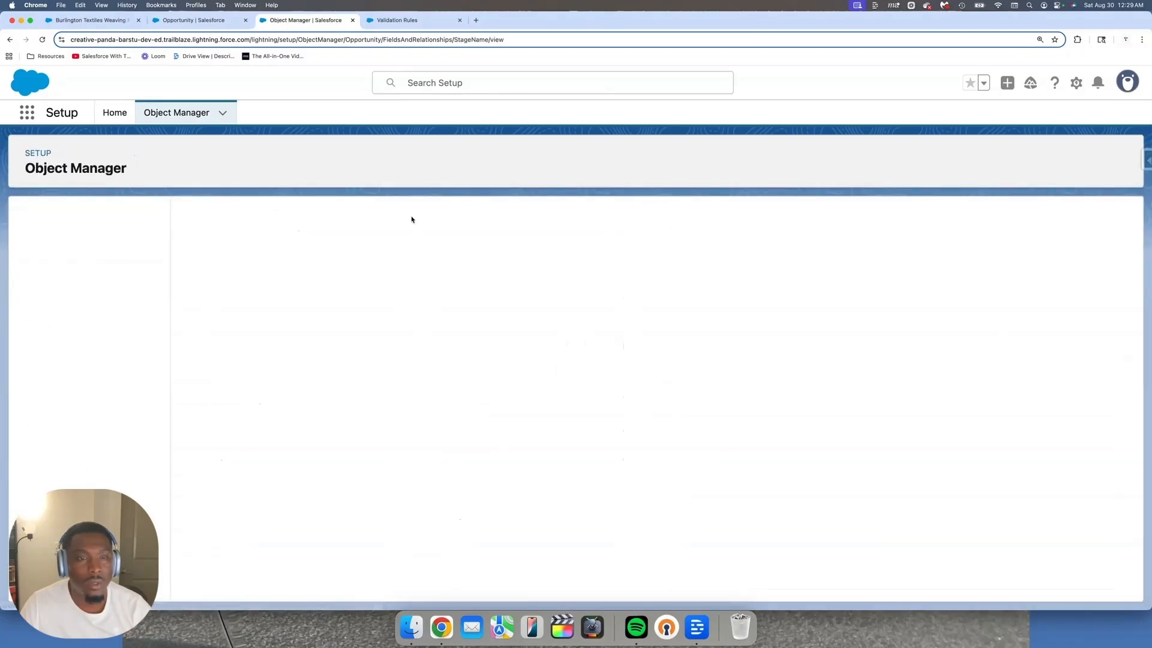
Copy the stage name Needs Analysis from the Opportunity Stages picklist values and paste it below the AND formula
{"action": "scroll", "coordinate": [411, 220], "scroll_direction": "down", "scroll_amount": 5}
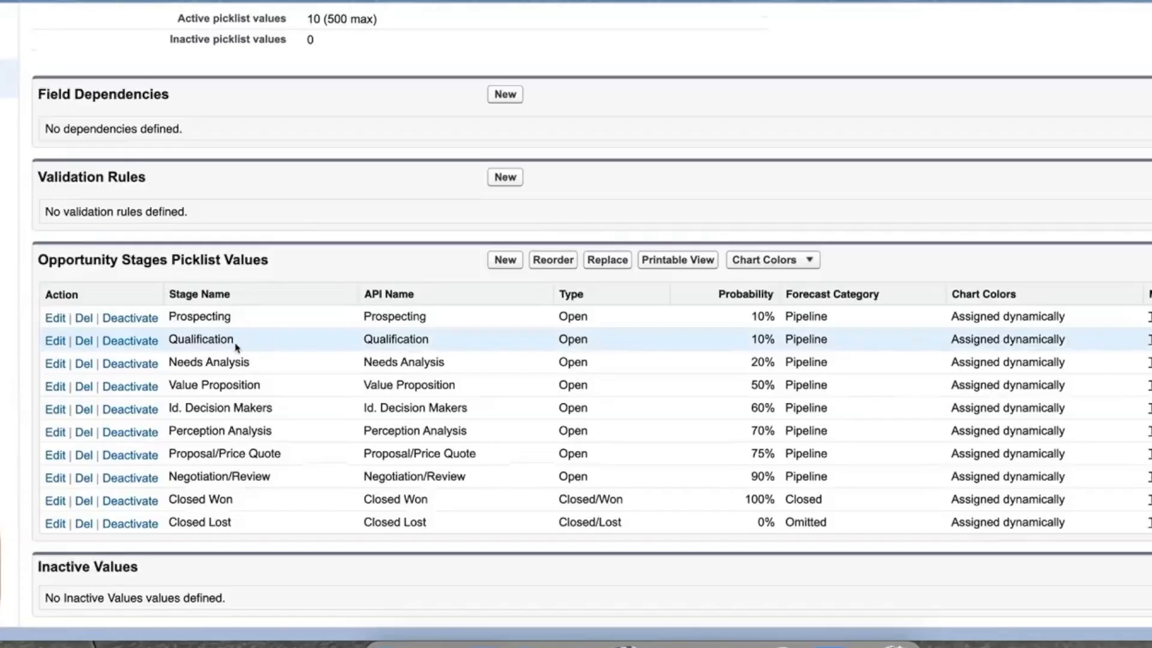
{"action": "left_click_drag", "start_coordinate": [170, 363], "coordinate": [279, 368]}
{"action": "key", "text": "super+c"}
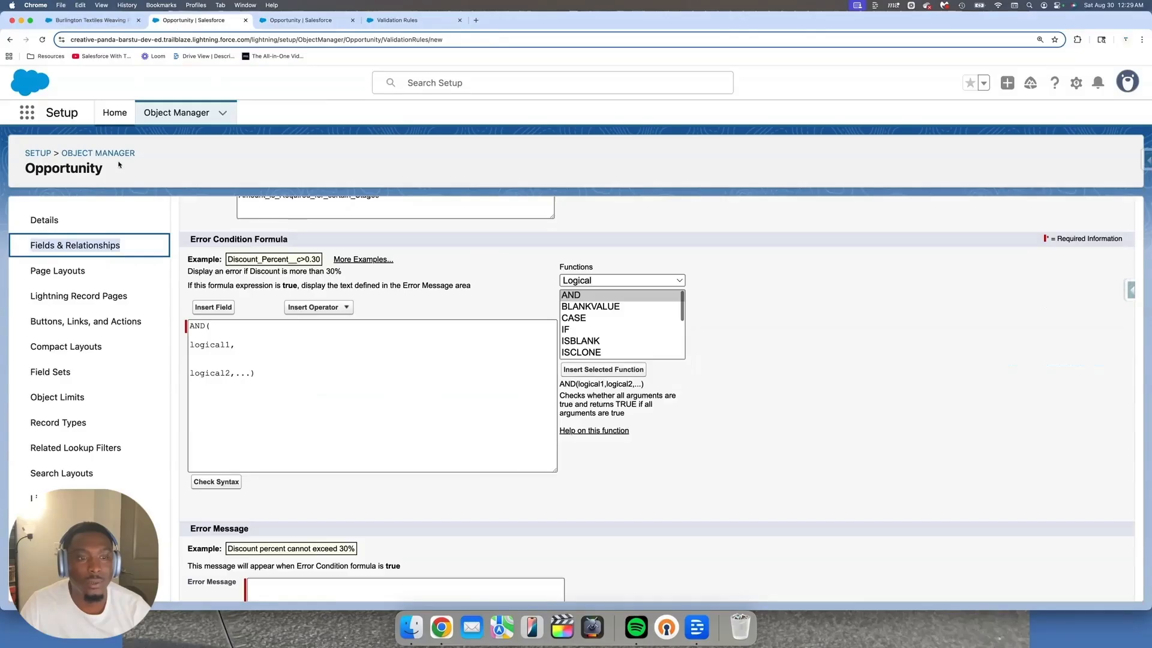
{"action": "key", "text": "Return"}
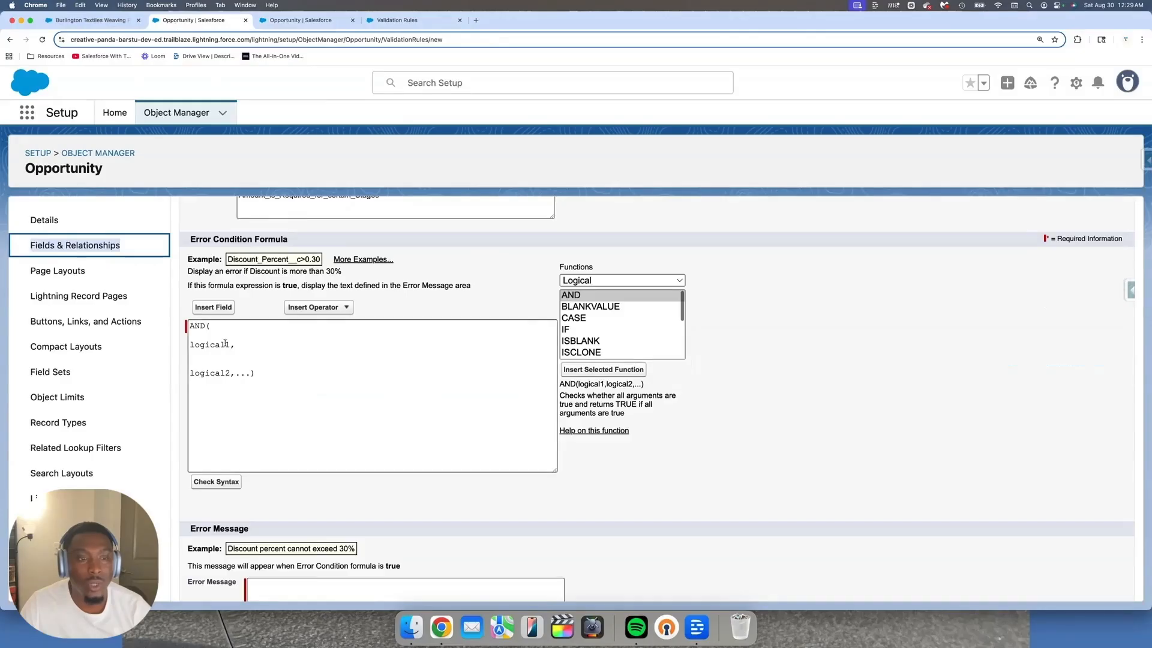
{"action": "key", "text": "Return"}
{"action": "left_click", "coordinate": [220, 401]}
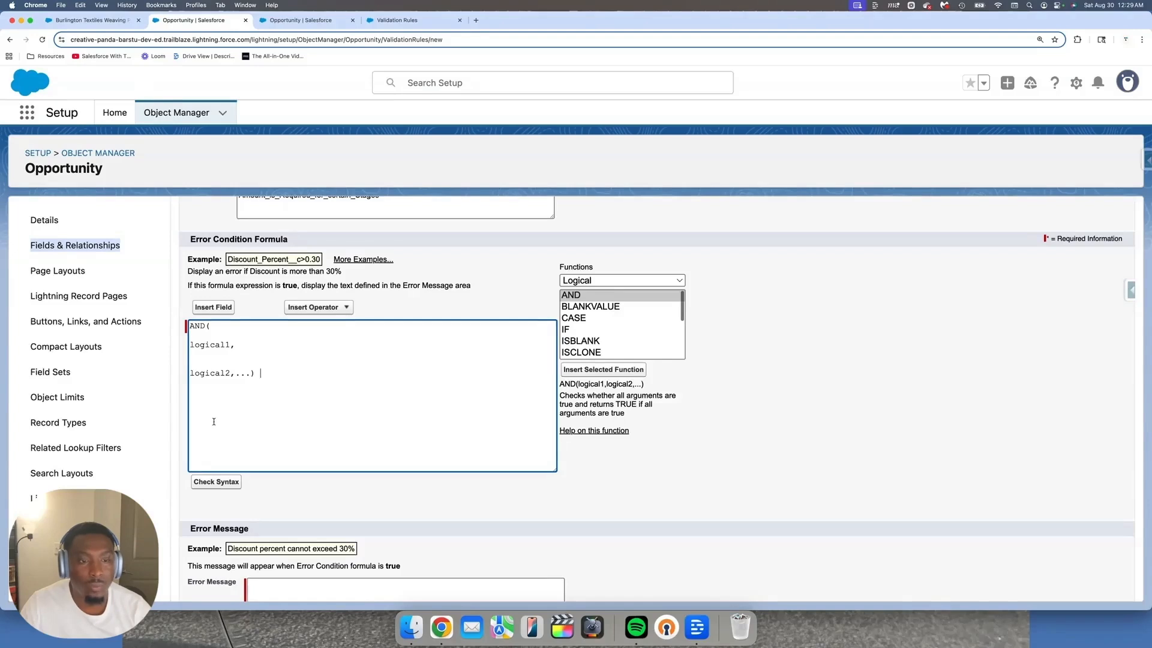
{"action": "key", "text": "super+v"}
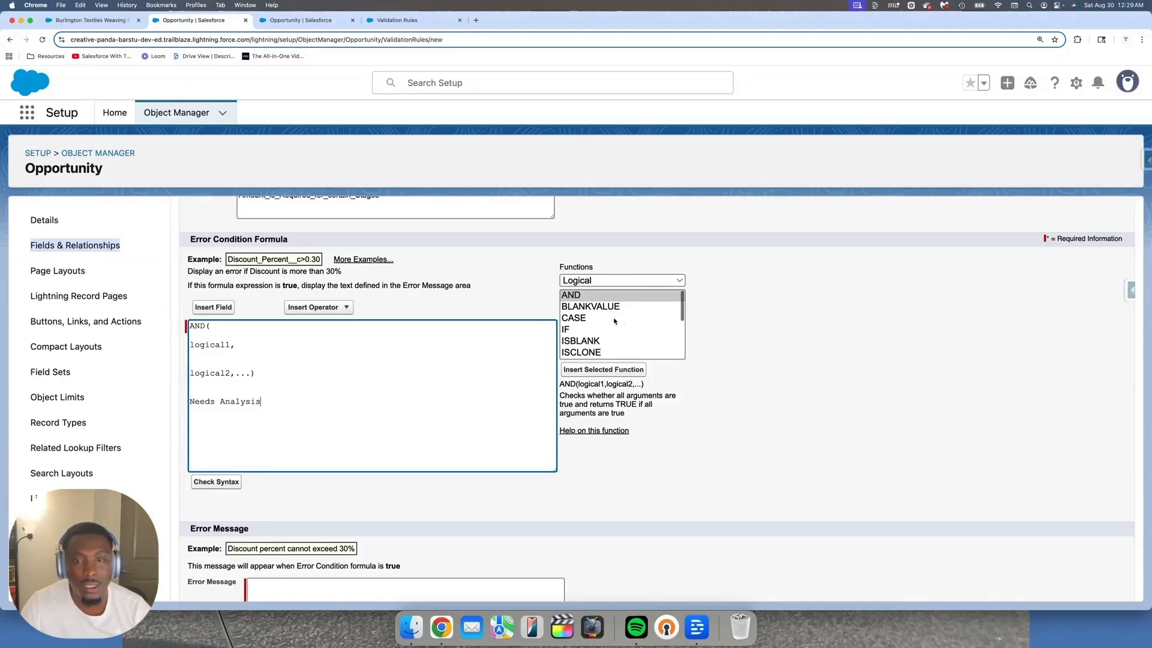
Replace the logical1 placeholder with the ISPICKVAL function from the Text category
{"action": "left_click", "coordinate": [573, 318]}
{"action": "left_click", "coordinate": [199, 352]}
{"action": "double_click", "coordinate": [207, 345]}
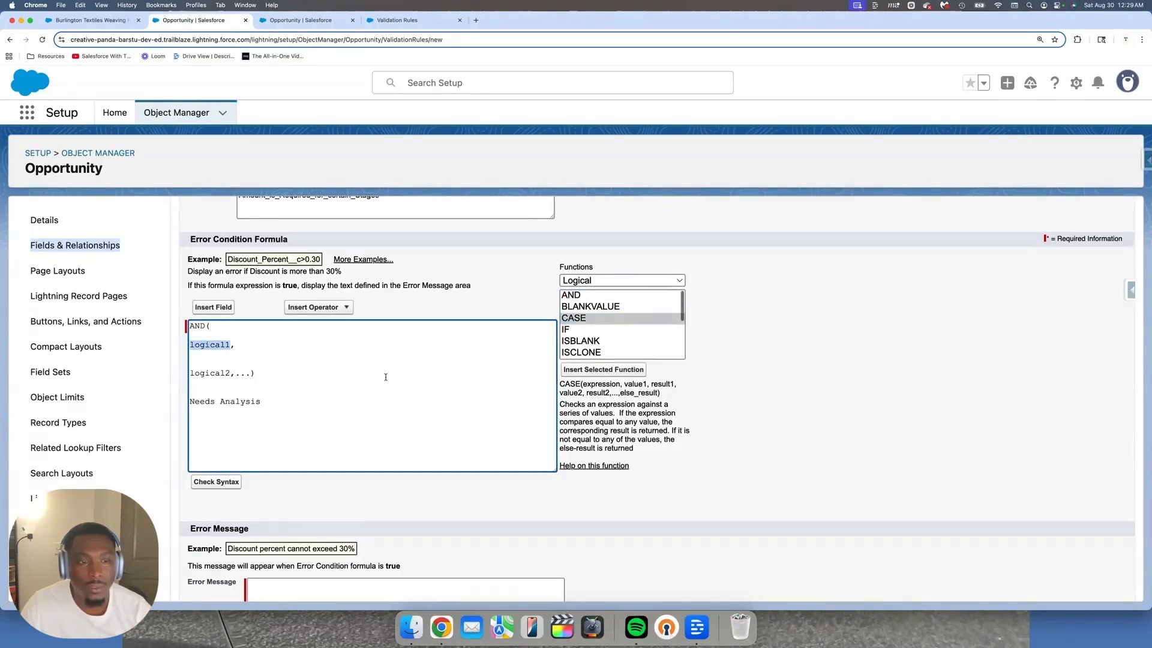
{"action": "scroll", "coordinate": [609, 320], "scroll_direction": "down", "scroll_amount": 1}
{"action": "scroll", "coordinate": [608, 321], "scroll_direction": "up", "scroll_amount": 1}
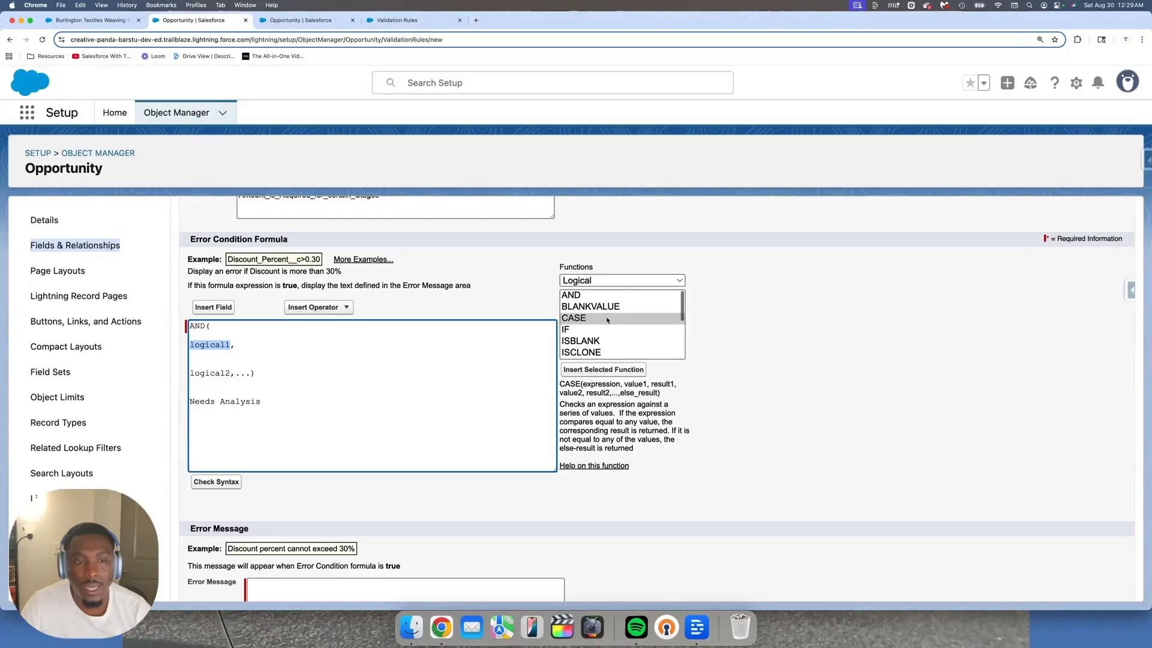
{"action": "left_click", "coordinate": [621, 280]}
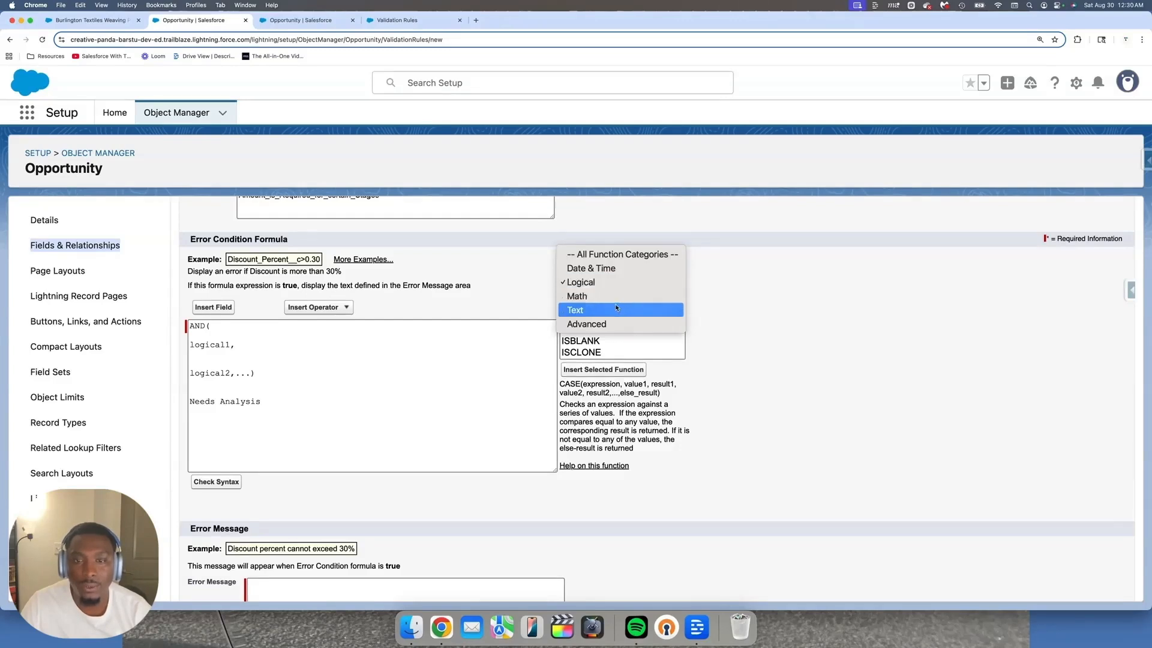
{"action": "left_click", "coordinate": [614, 310]}
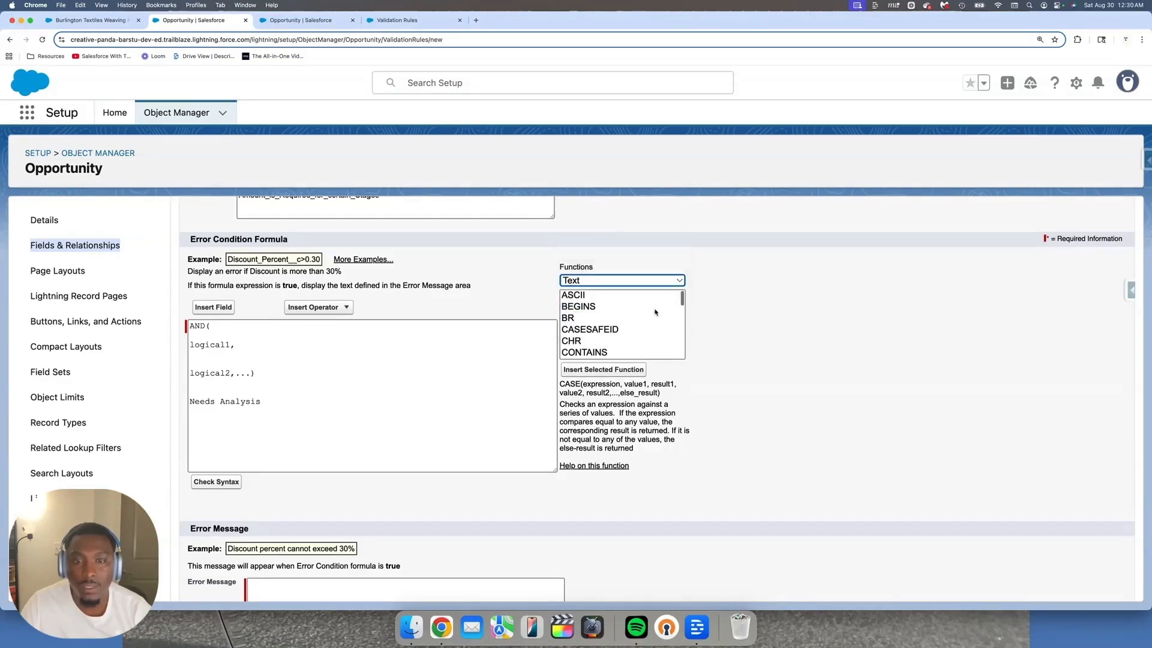
{"action": "scroll", "coordinate": [611, 316], "scroll_direction": "down", "scroll_amount": 3}
{"action": "scroll", "coordinate": [611, 316], "scroll_direction": "down", "scroll_amount": 1}
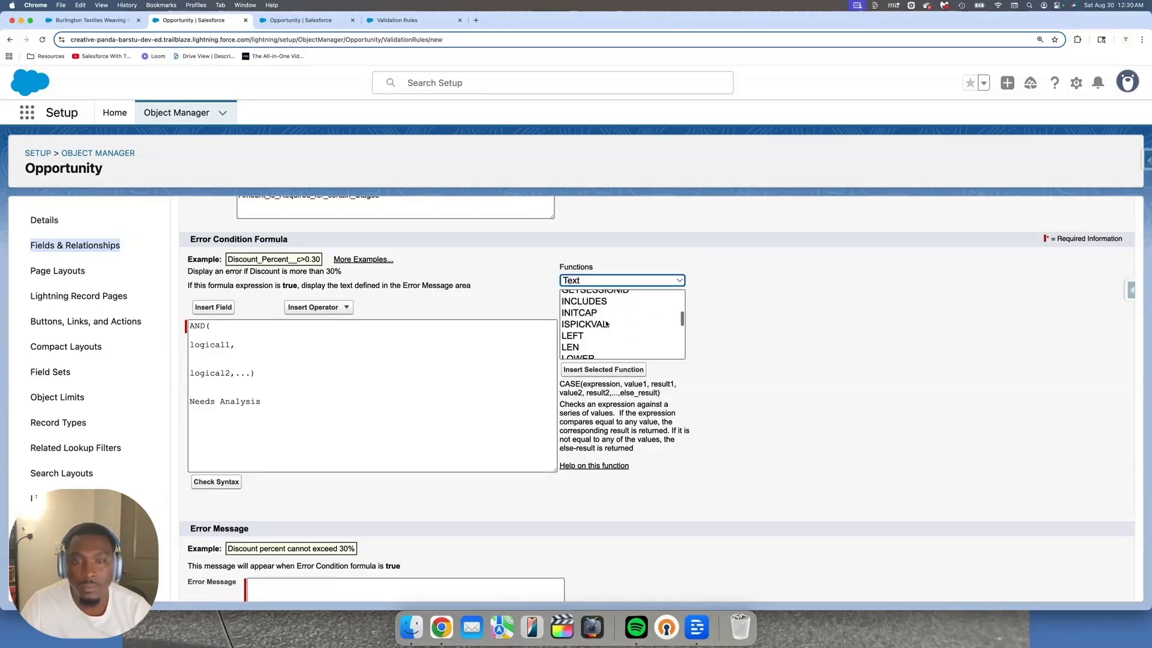
{"action": "left_click", "coordinate": [608, 324]}
{"action": "left_click", "coordinate": [602, 370]}
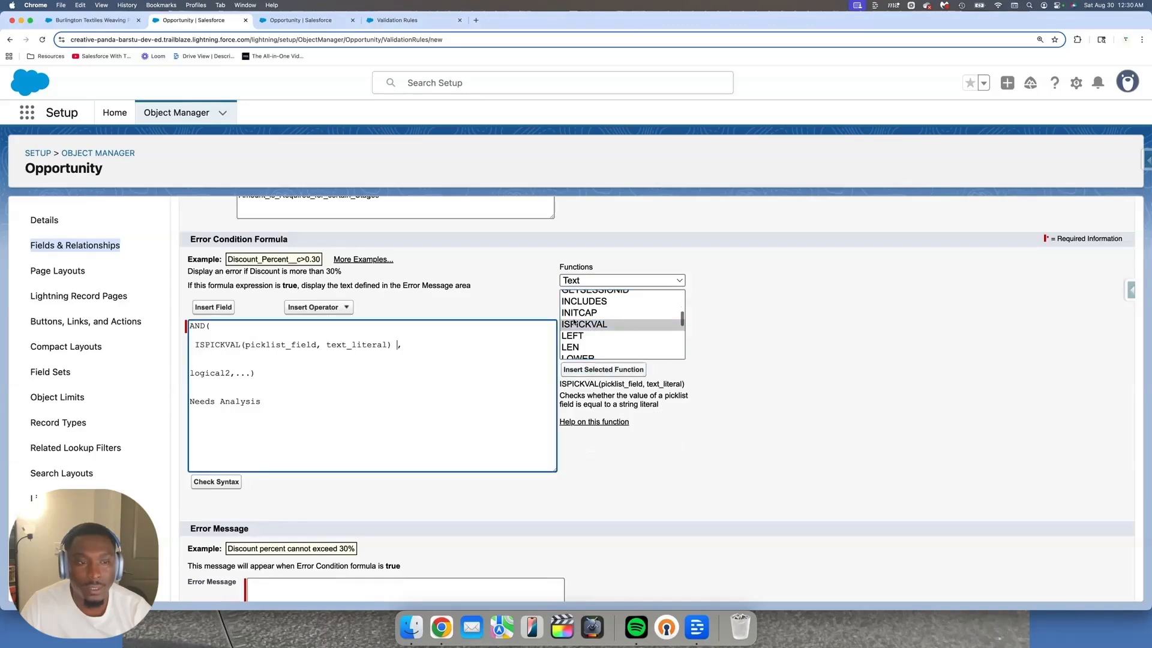
Replace the picklist_field placeholder in ISPICKVAL with the Opportunity Stage field
{"action": "double_click", "coordinate": [281, 344]}
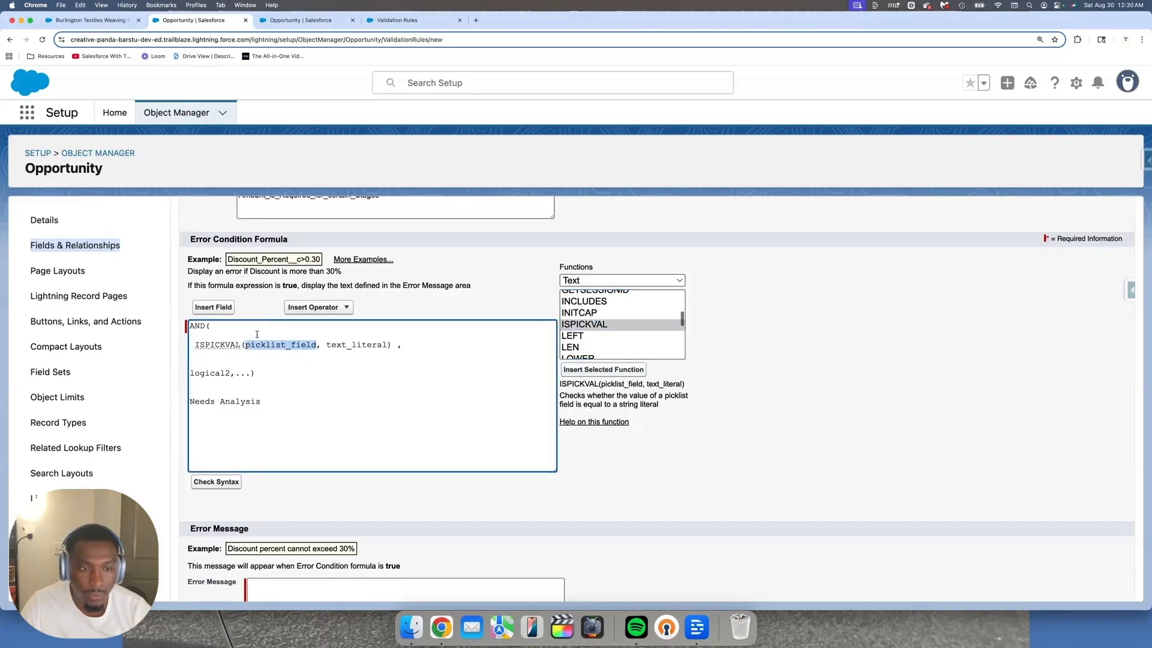
{"action": "left_click", "coordinate": [223, 307]}
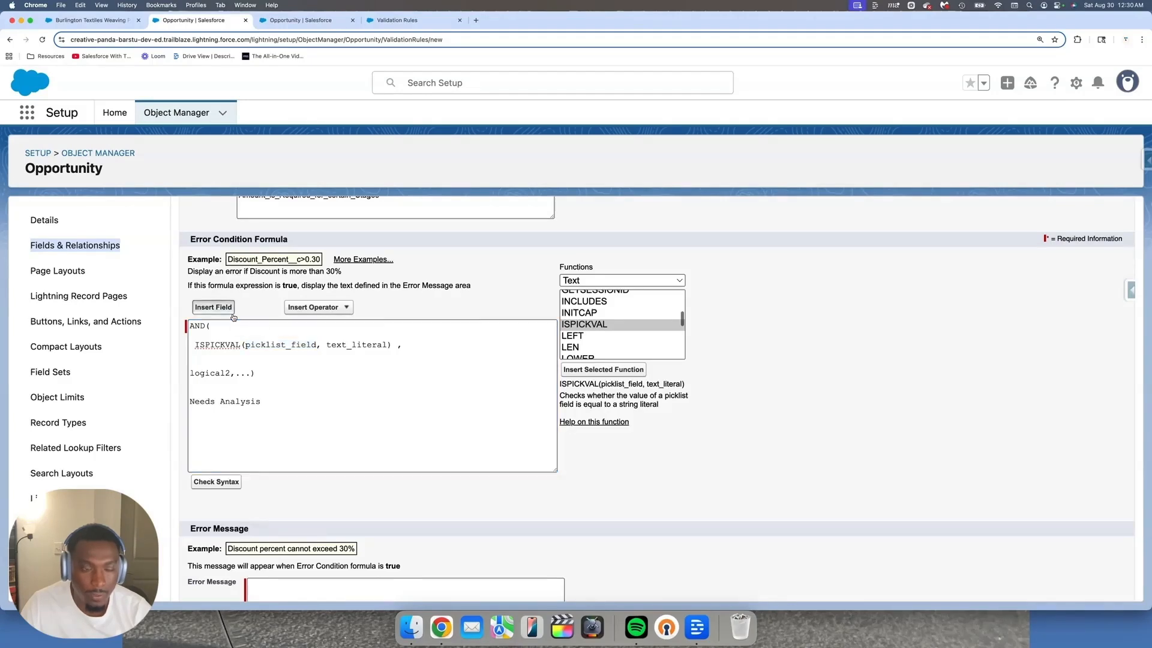
{"action": "scroll", "coordinate": [544, 385], "scroll_direction": "down", "scroll_amount": 10}
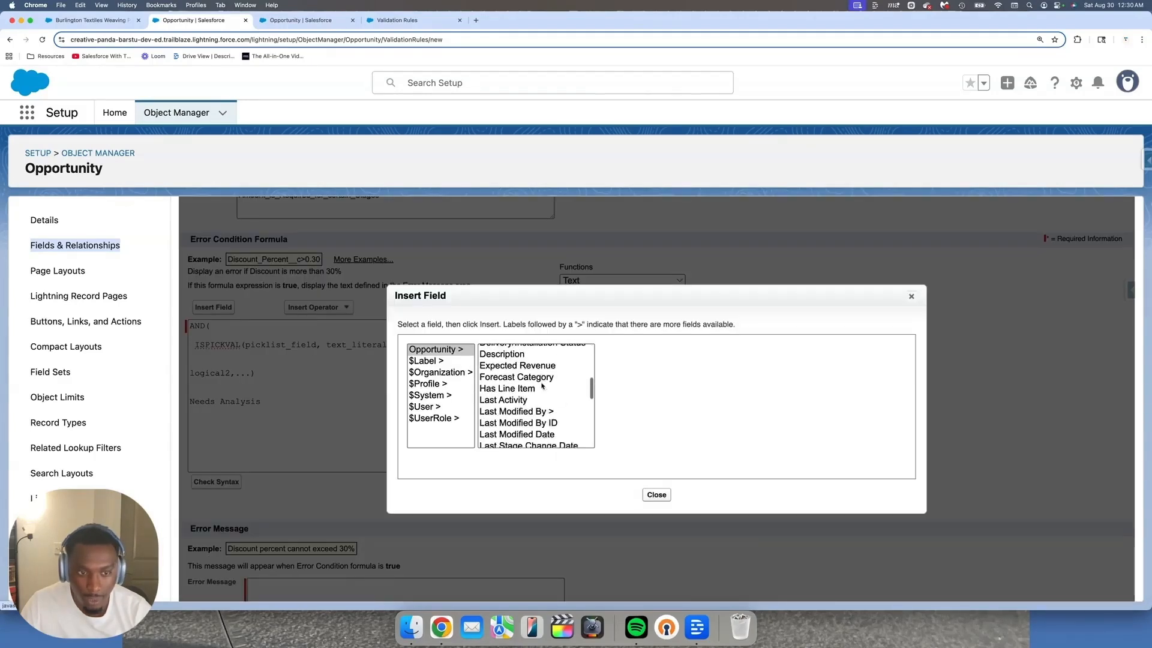
{"action": "scroll", "coordinate": [542, 386], "scroll_direction": "up", "scroll_amount": 2}
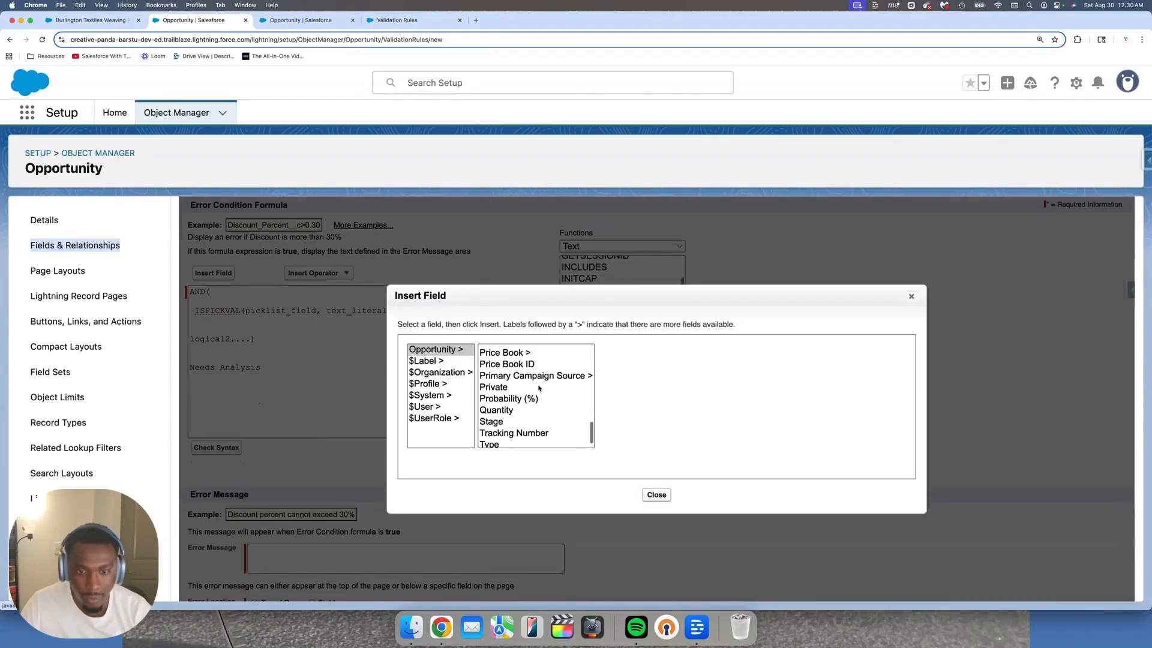
{"action": "left_click", "coordinate": [491, 422]}
{"action": "left_click", "coordinate": [640, 421]}
{"action": "left_click_drag", "start_coordinate": [190, 325], "coordinate": [351, 353]}
{"action": "scroll", "coordinate": [352, 353], "scroll_direction": "up", "scroll_amount": 1}
Move the pasted Needs Analysis text into ISPICKVAL in place of text_literal, enclosed in single quotes
{"action": "double_click", "coordinate": [343, 338]}
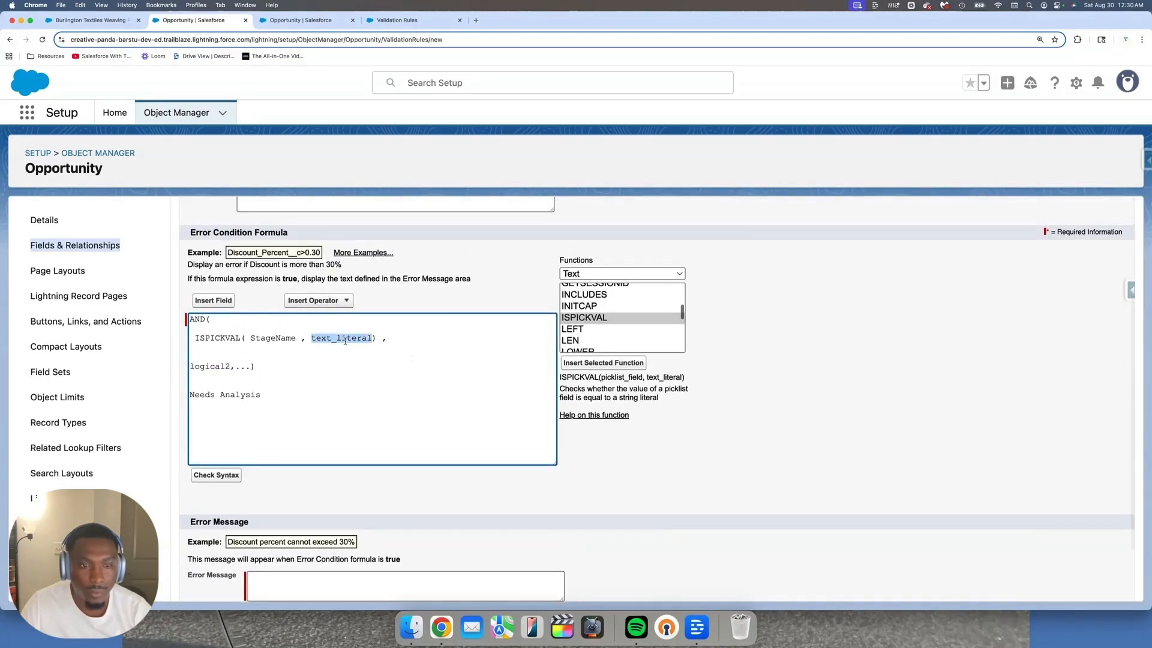
{"action": "left_click_drag", "start_coordinate": [235, 420], "coordinate": [191, 384]}
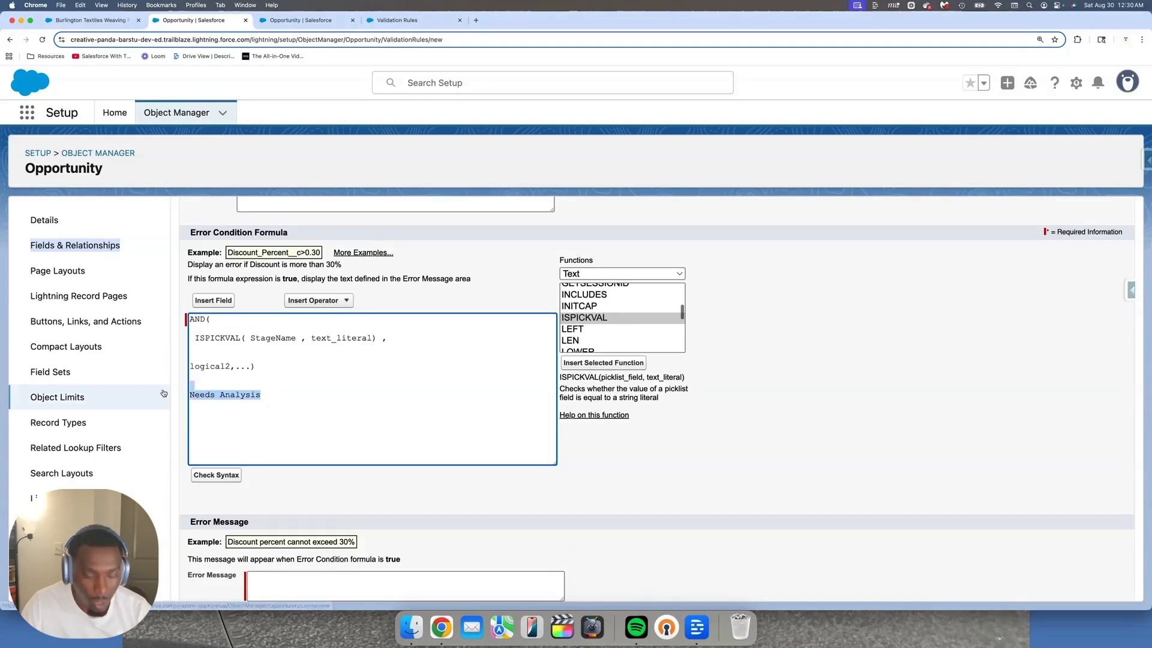
{"action": "key", "text": "super+x"}
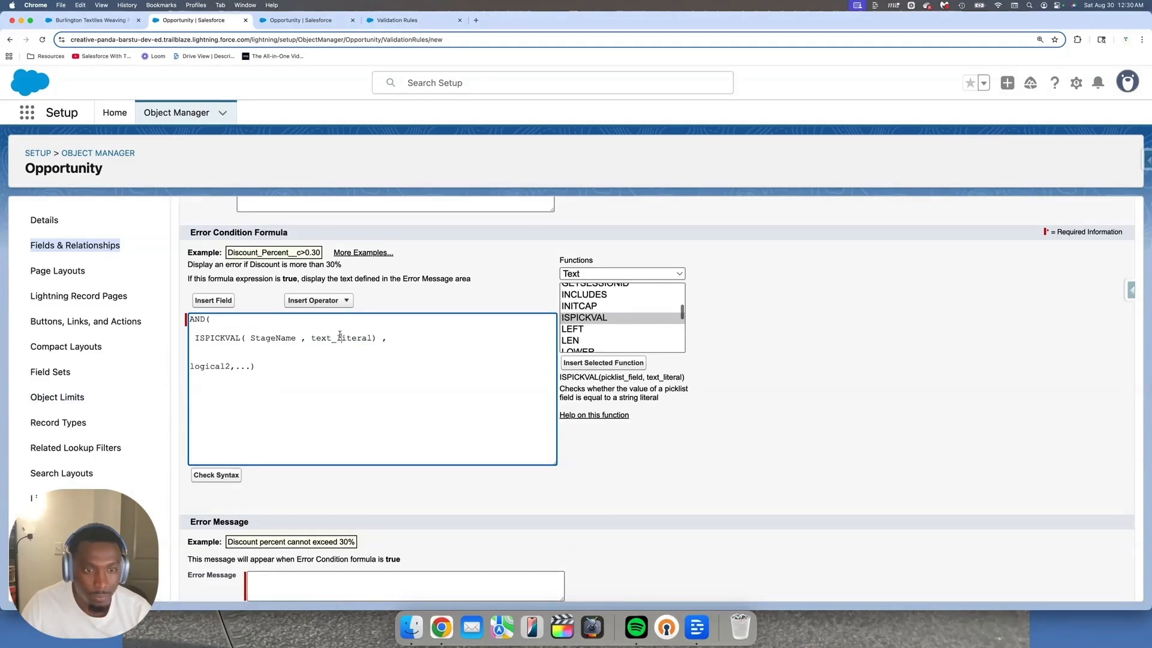
{"action": "double_click", "coordinate": [341, 338]}
{"action": "type", "text": "''"}
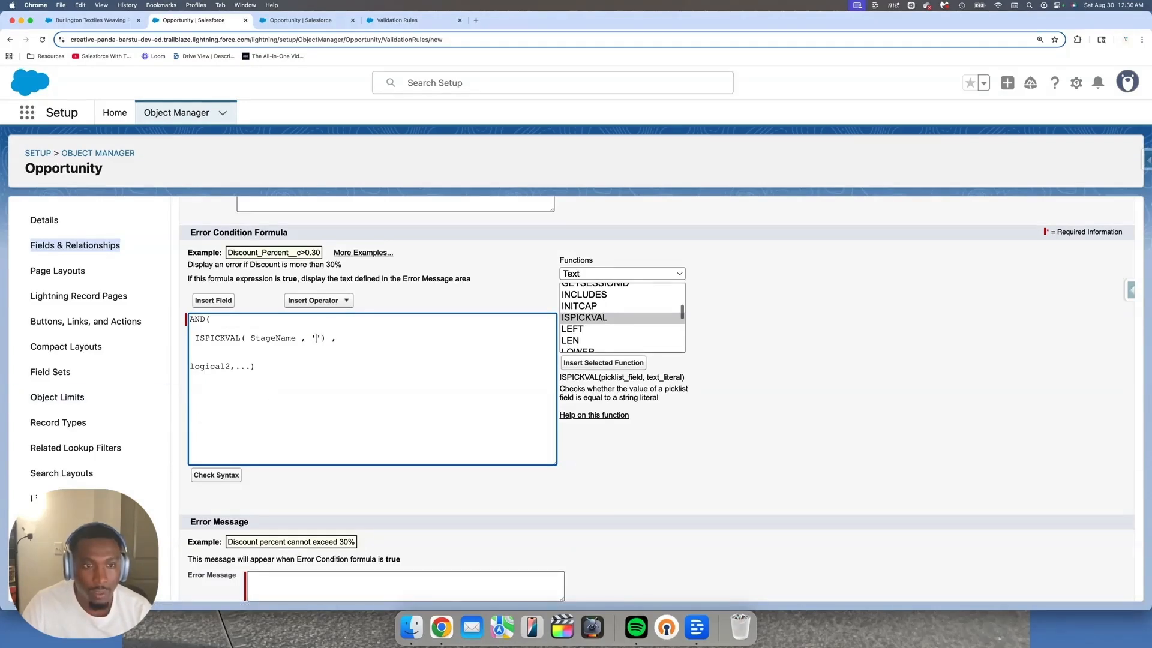
{"action": "key", "text": "super+v"}
{"action": "key", "text": "BackSpace"}
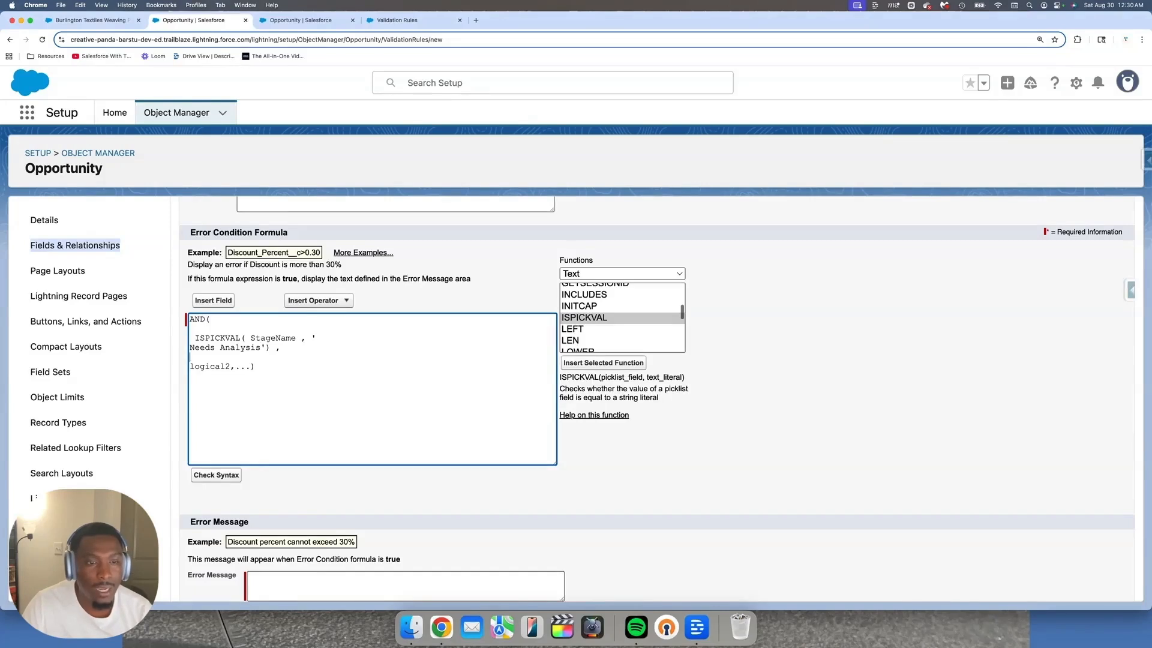
Remove the trailing comma and dots after logical2 in the AND formula
{"action": "left_click", "coordinate": [251, 366]}
{"action": "key", "text": "BackSpace"}
{"action": "key", "text": "BackSpace"}
Replace the logical2 placeholder with the ISBLANK function from the Logical category, using Amount as its expression
{"action": "scroll", "coordinate": [636, 333], "scroll_direction": "up", "scroll_amount": 5}
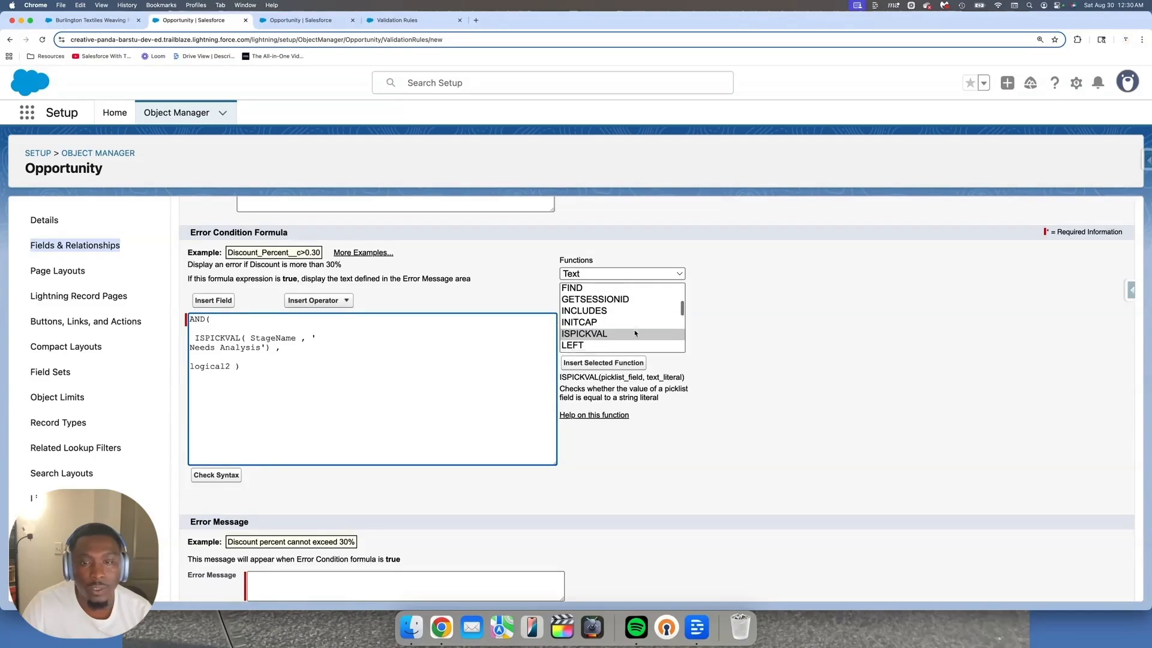
{"action": "scroll", "coordinate": [631, 335], "scroll_direction": "up", "scroll_amount": 2}
{"action": "scroll", "coordinate": [630, 335], "scroll_direction": "down", "scroll_amount": 10}
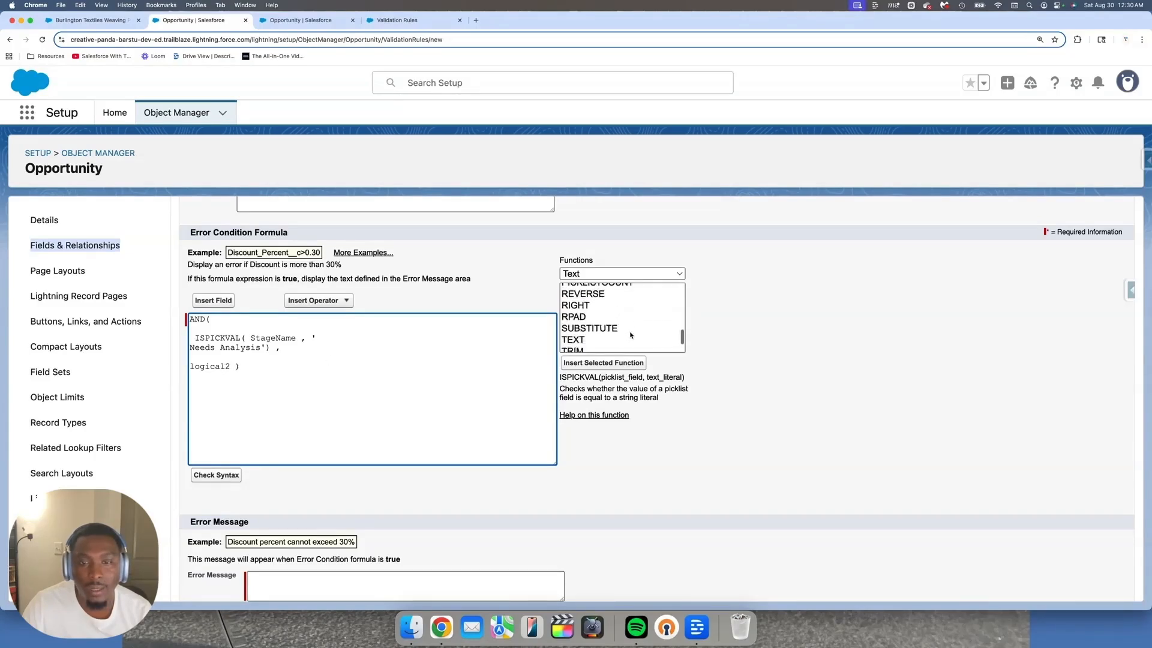
{"action": "left_click", "coordinate": [634, 275]}
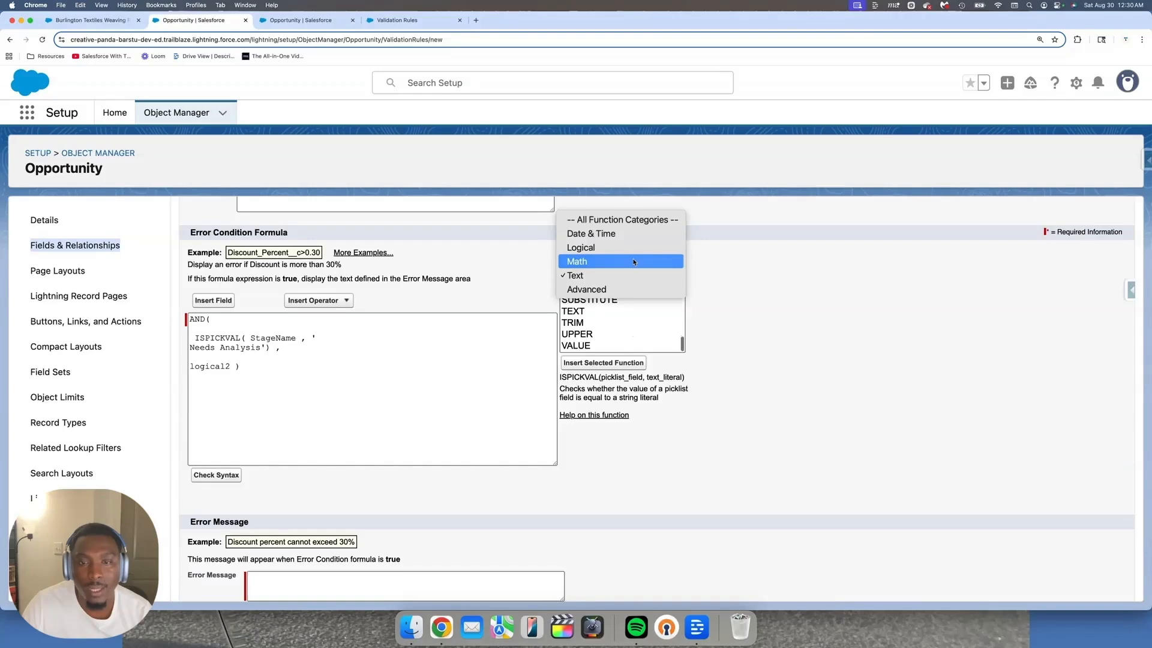
{"action": "left_click", "coordinate": [635, 252]}
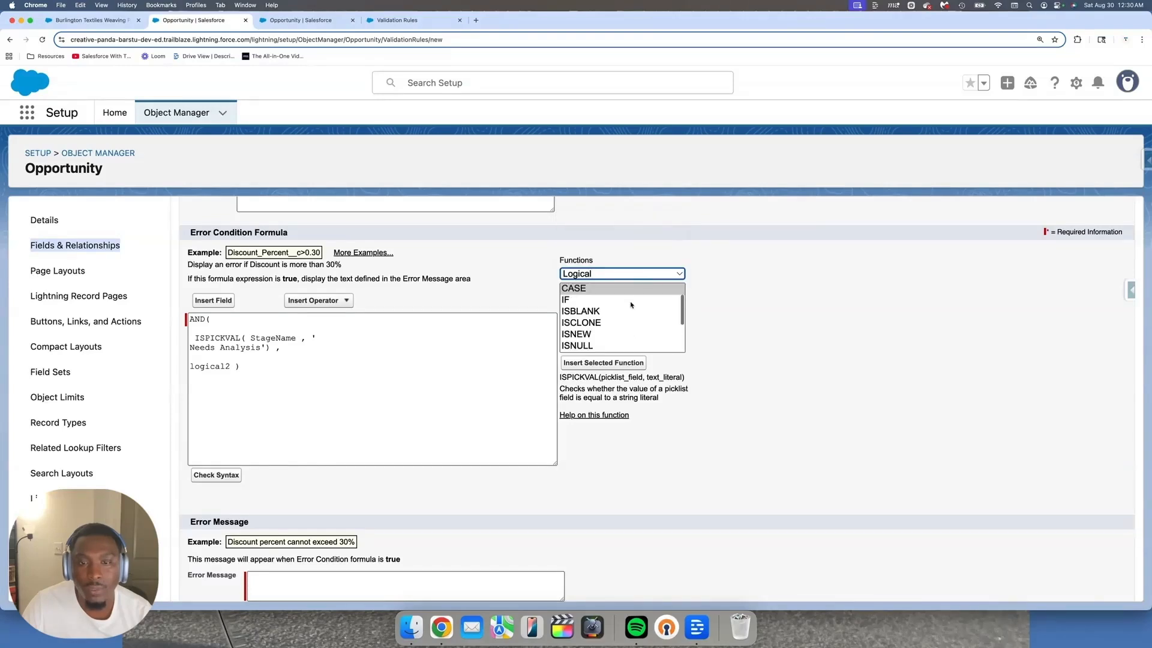
{"action": "left_click", "coordinate": [592, 305]}
{"action": "left_click", "coordinate": [591, 362]}
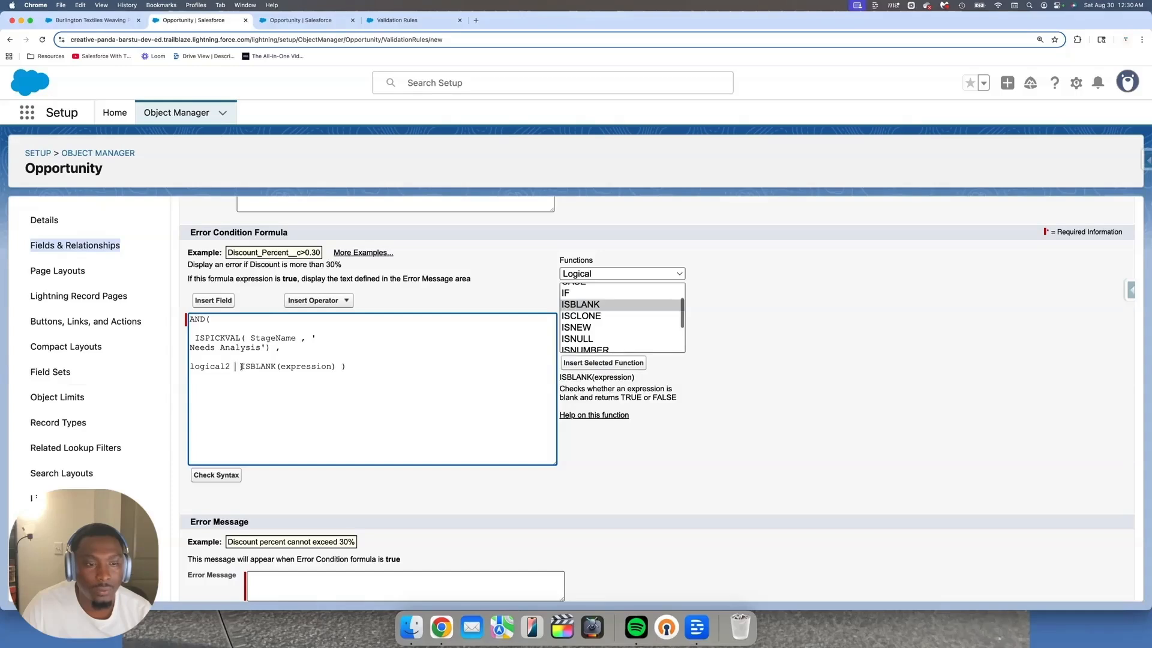
{"action": "left_click_drag", "start_coordinate": [240, 367], "coordinate": [189, 367]}
{"action": "key", "text": "BackSpace"}
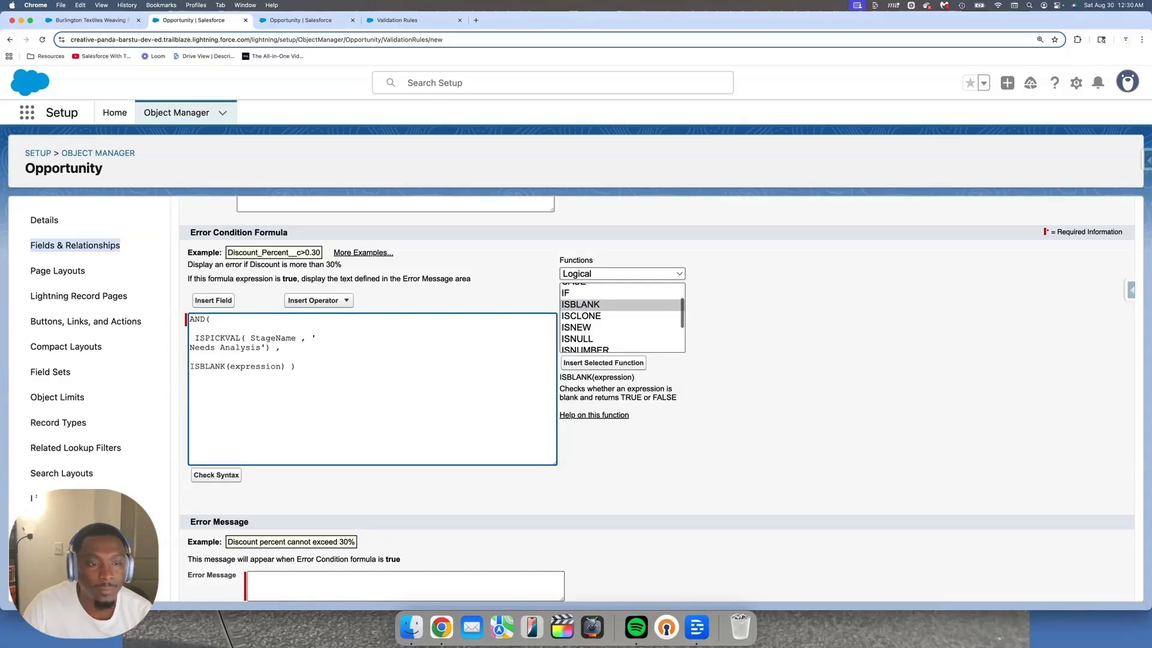
{"action": "double_click", "coordinate": [258, 368]}
{"action": "type", "text": "Amount"}
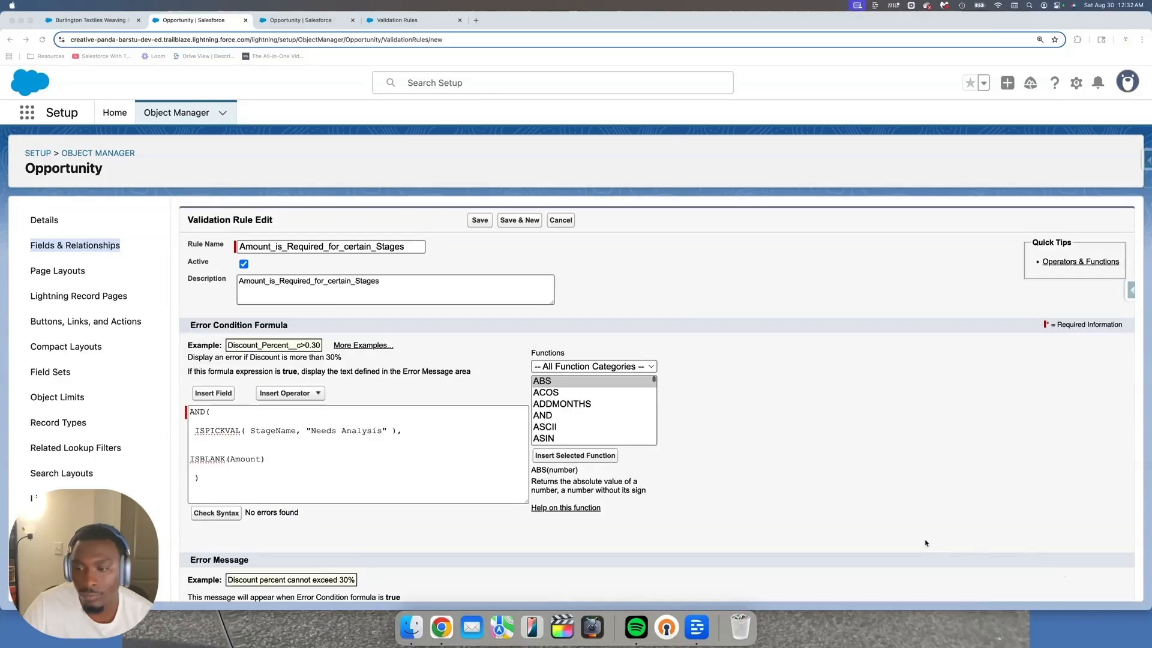
Remove the extra blank lines and spaces around ISBLANK and ISPICKVAL in the formula, and check its syntax
{"action": "left_click", "coordinate": [249, 456]}
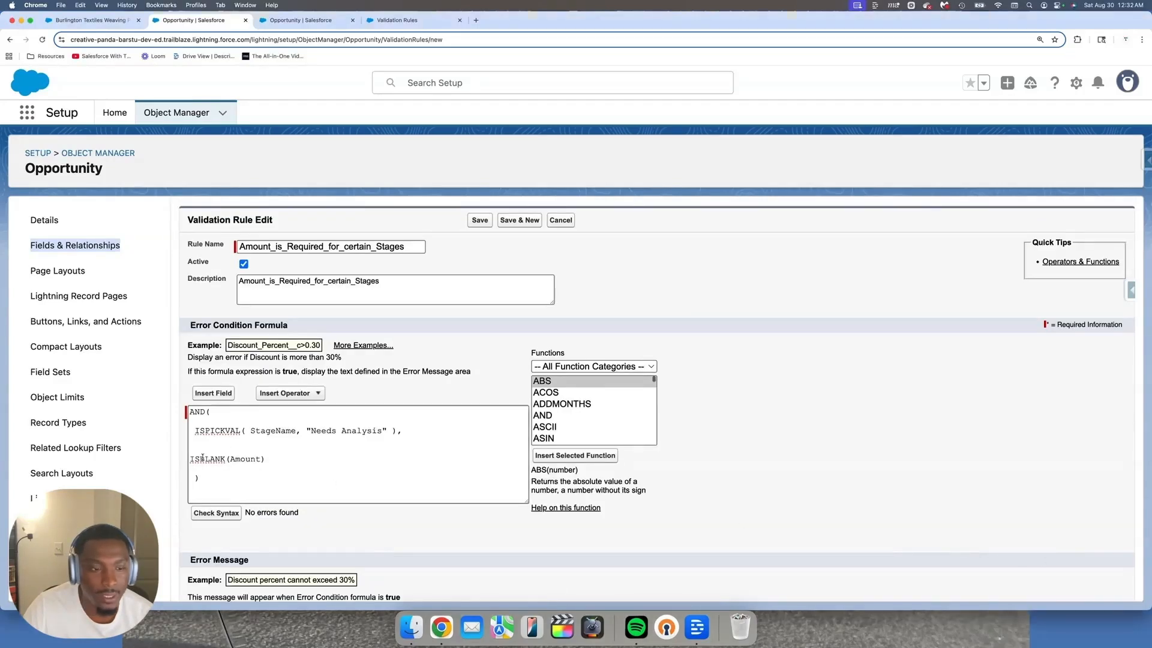
{"action": "key", "text": "BackSpace"}
{"action": "key", "text": "BackSpace"}
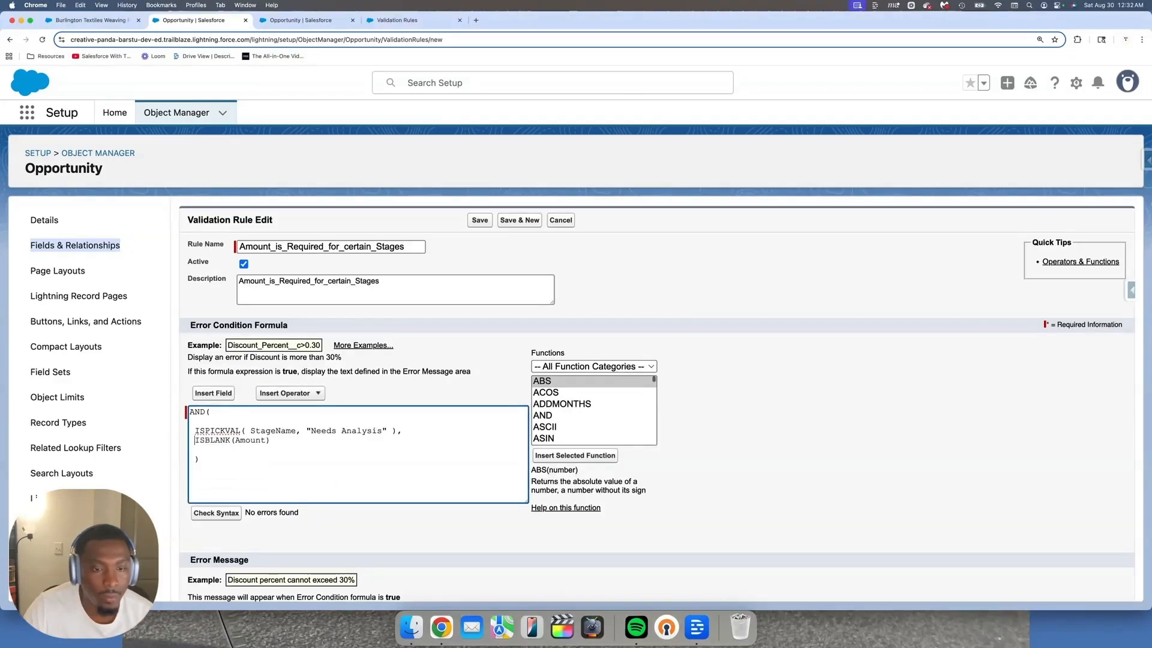
{"action": "key", "text": "BackSpace"}
{"action": "key", "text": "Up"}
{"action": "key", "text": "BackSpace"}
{"action": "left_click", "coordinate": [385, 431]}
{"action": "key", "text": "BackSpace"}
{"action": "left_click", "coordinate": [224, 516]}
Review the Error Condition Formula and Error Message sections of the validation rule
{"action": "scroll", "coordinate": [387, 498], "scroll_direction": "down", "scroll_amount": 2}
{"action": "left_click", "coordinate": [306, 471]}
{"action": "key", "text": "super+a"}
{"action": "scroll", "coordinate": [411, 437], "scroll_direction": "down", "scroll_amount": 3}
{"action": "left_click", "coordinate": [423, 431]}
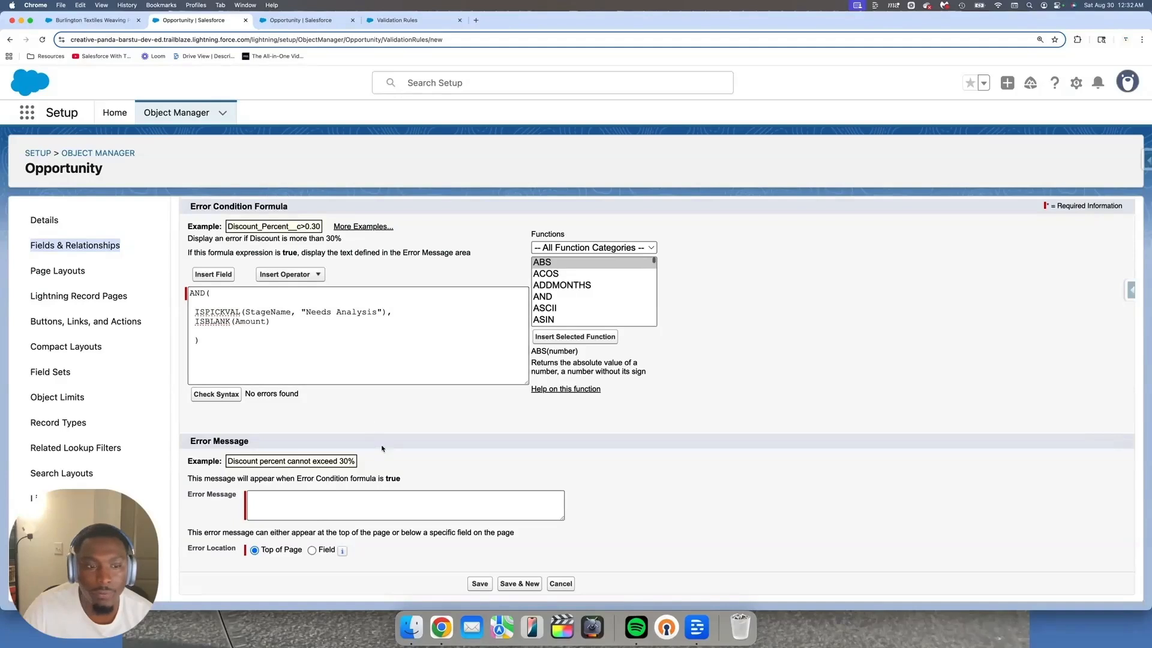
{"action": "left_click_drag", "start_coordinate": [181, 497], "coordinate": [229, 495]}
{"action": "triple_click", "coordinate": [229, 495]}
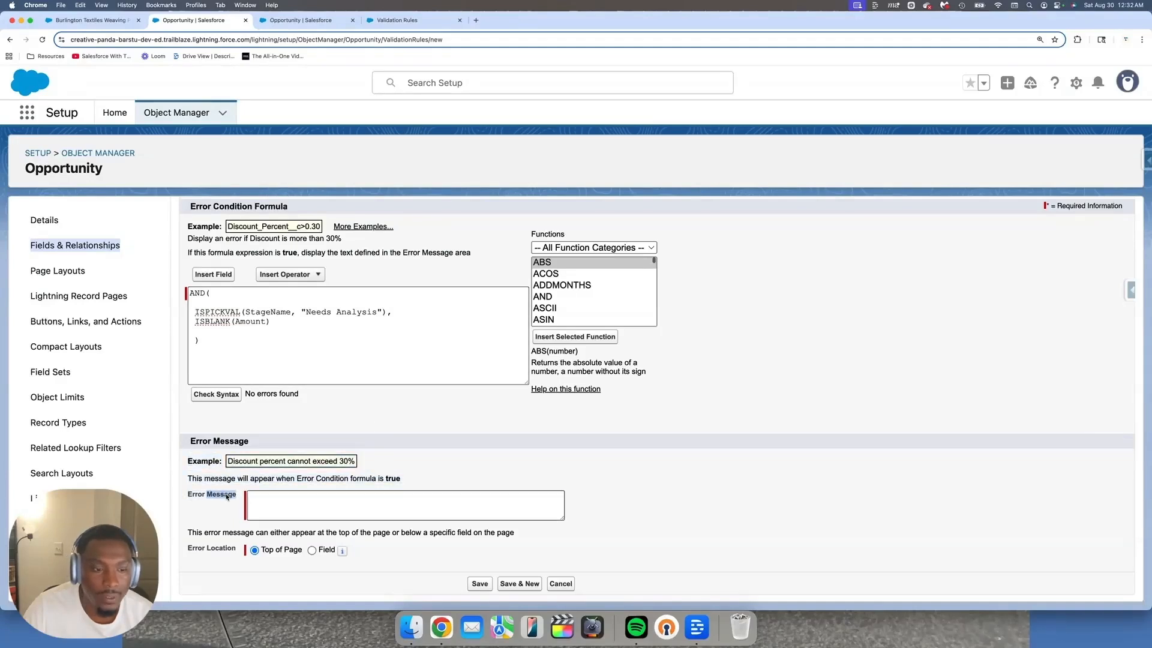
{"action": "triple_click", "coordinate": [255, 211]}
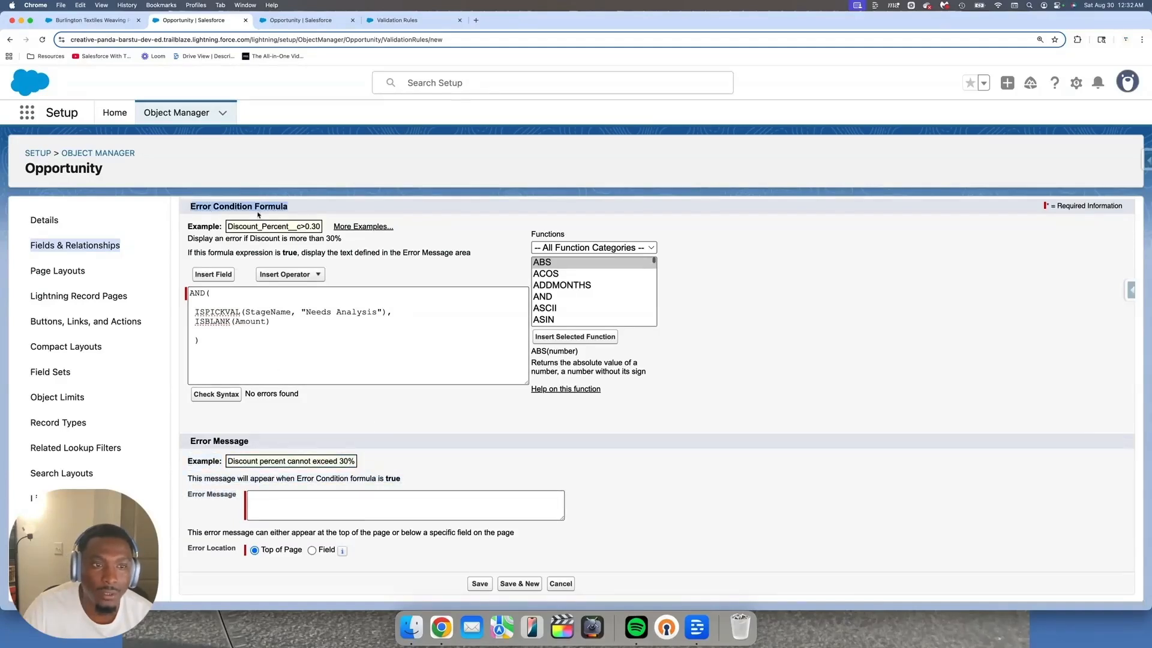
{"action": "double_click", "coordinate": [208, 461]}
Enter "Please ensure Amount Is Populated." as the rule's error message
{"action": "left_click", "coordinate": [315, 513]}
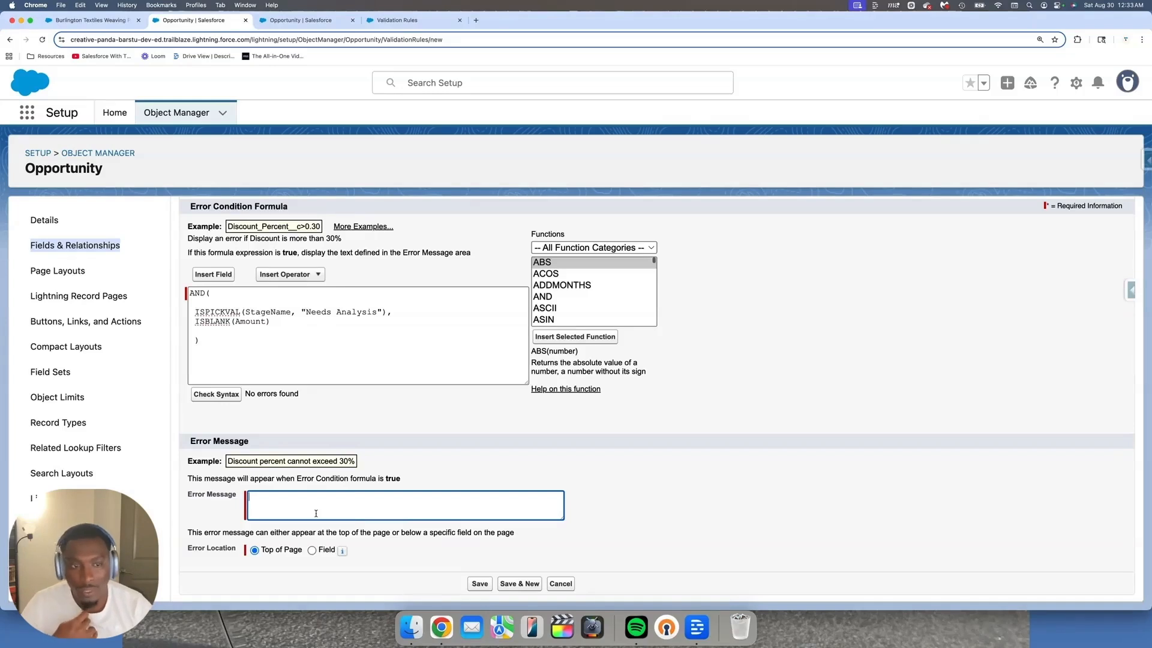
{"action": "type", "text": "Please en"}
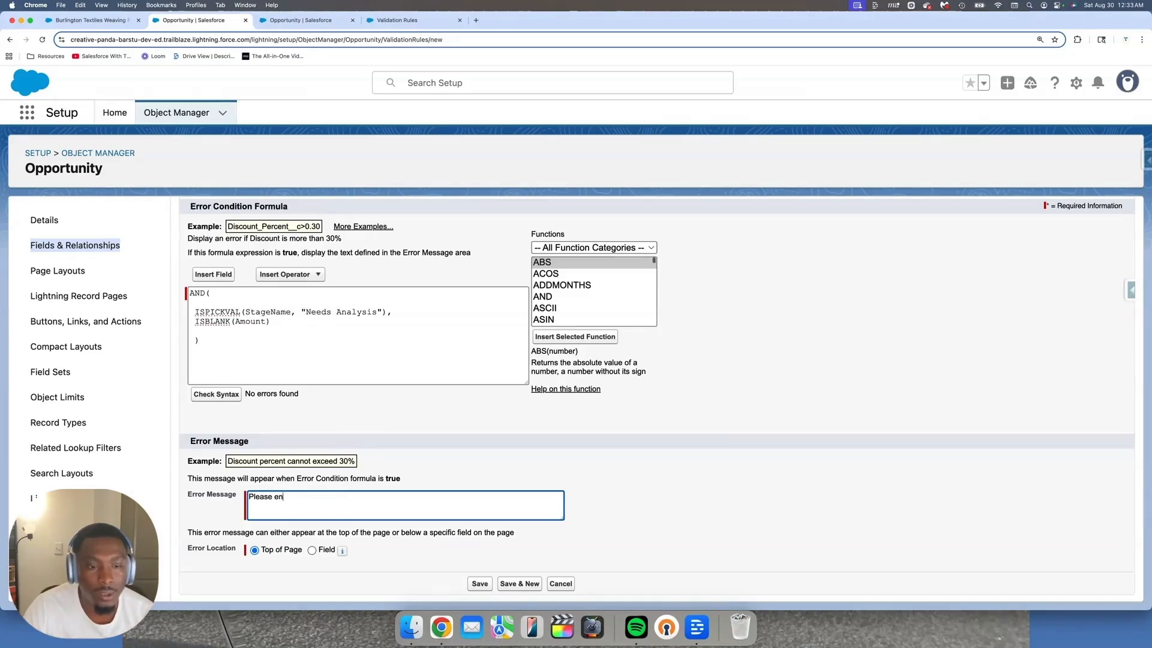
{"action": "type", "text": "sure N"}
{"action": "key", "text": "BackSpace"}
{"action": "type", "text": "Stage name is popukat"}
{"action": "key", "text": "shift+alt+Left"}
{"action": "key", "text": "shift+alt+Left"}
{"action": "key", "text": "shift+alt+Left"}
{"action": "key", "text": "shift+alt+Left"}
{"action": "type", "text": "Amount Is Populated."}
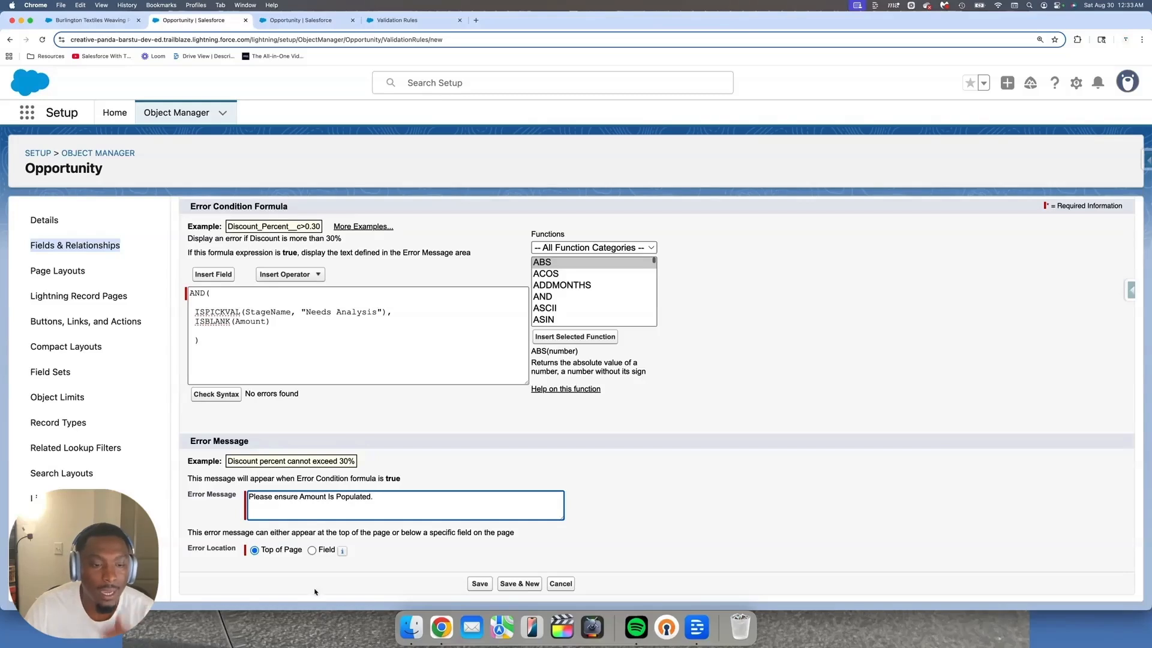
Set the error location to the Stage field and save the validation rule
{"action": "left_click", "coordinate": [311, 551]}
{"action": "left_click", "coordinate": [389, 551]}
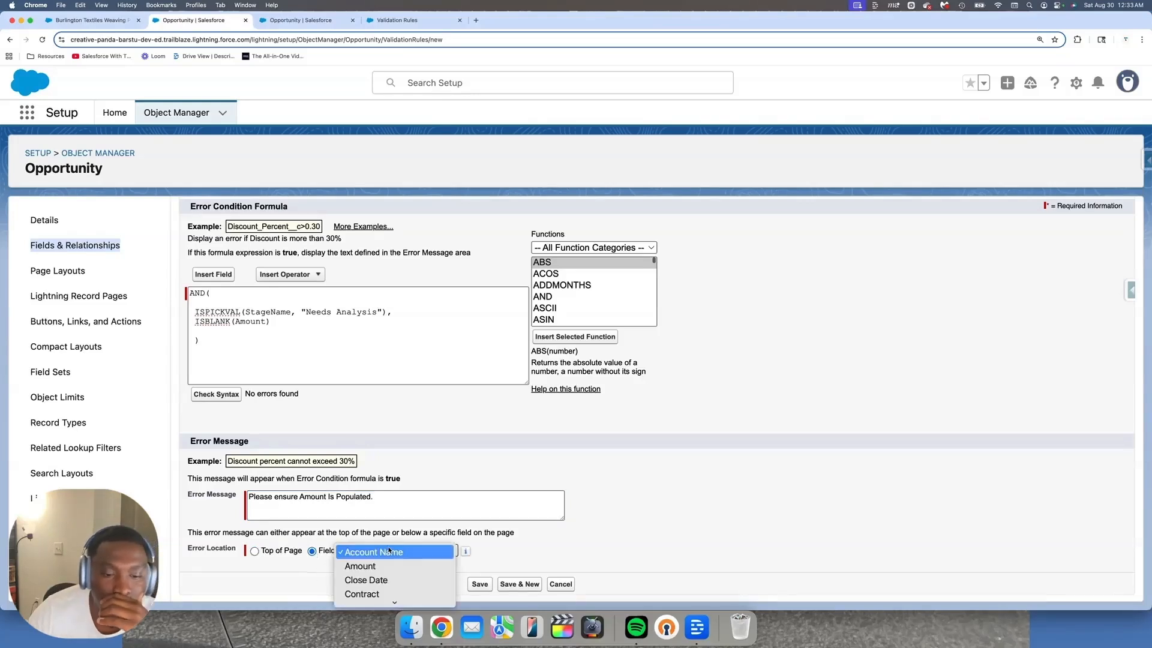
{"action": "scroll", "coordinate": [390, 551], "scroll_direction": "down", "scroll_amount": 10}
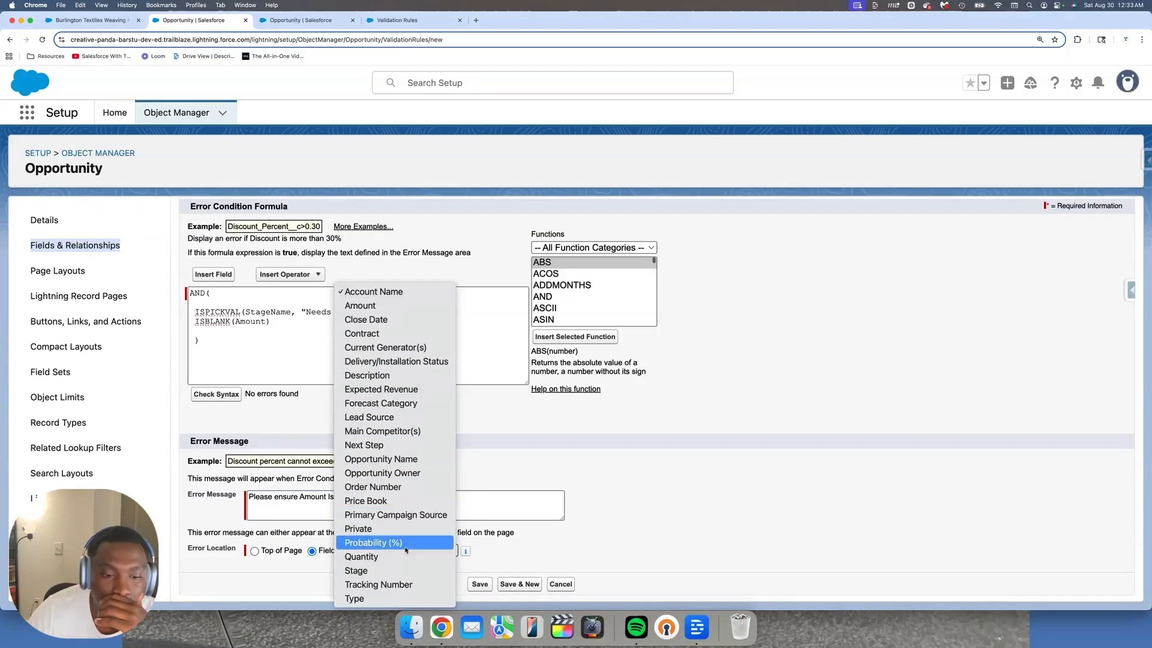
{"action": "left_click", "coordinate": [410, 571]}
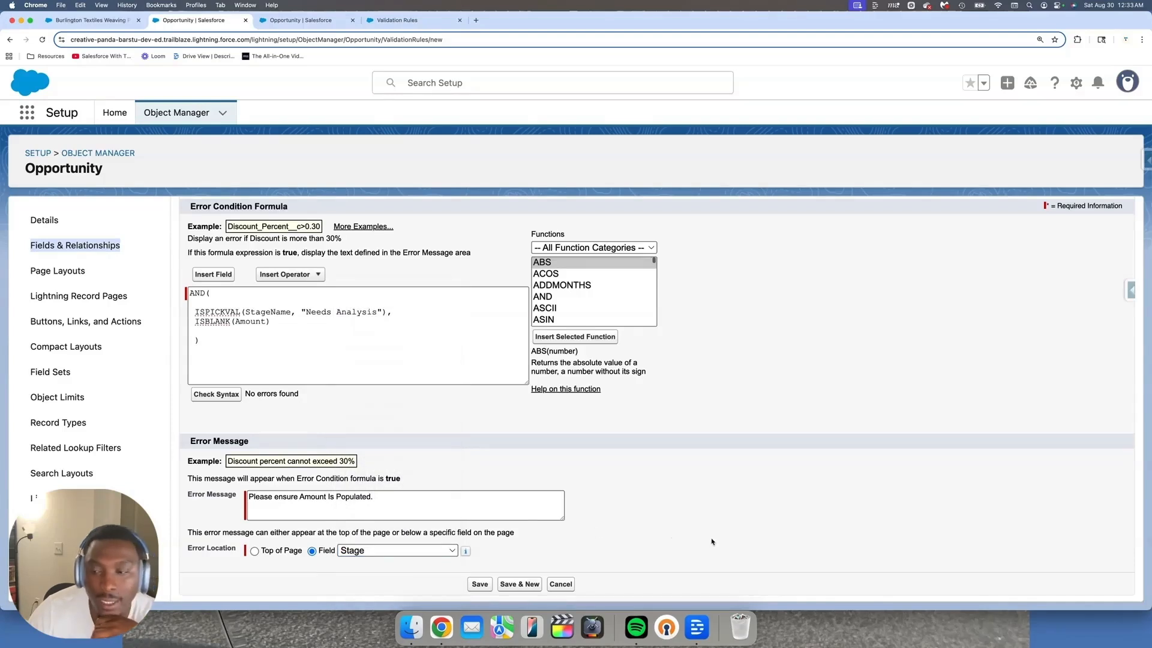
{"action": "left_click", "coordinate": [478, 584]}
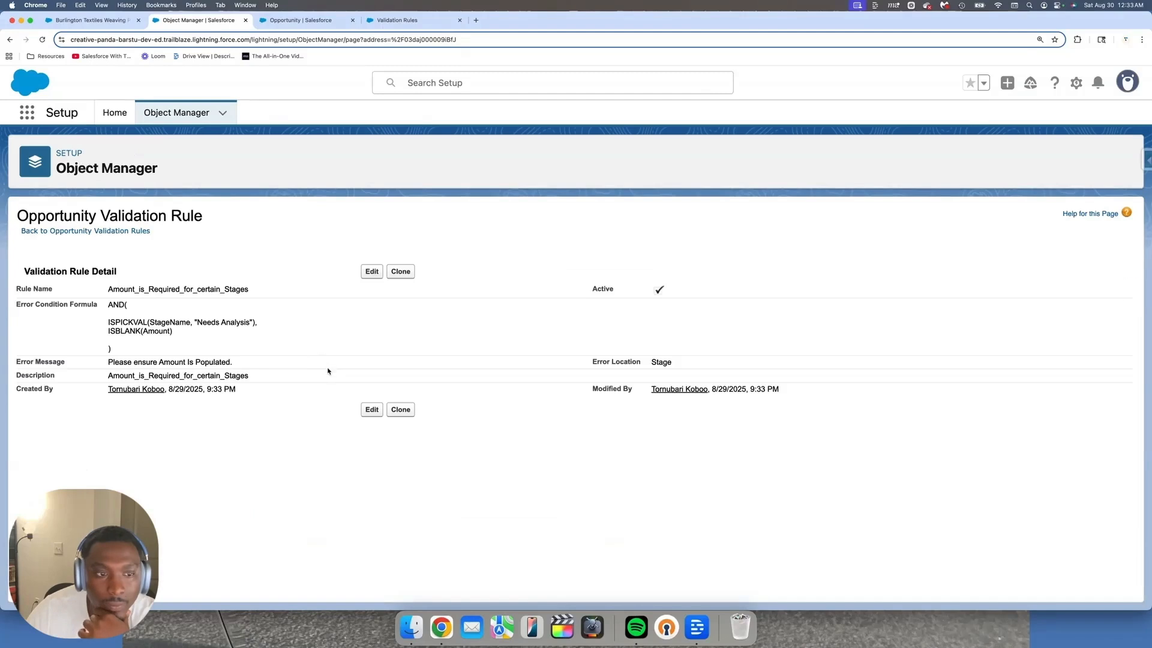
Sort All Opportunities by Stage and open the details of the United Oil Plant Standby Generators opportunity
{"action": "left_click_drag", "start_coordinate": [131, 350], "coordinate": [102, 306]}
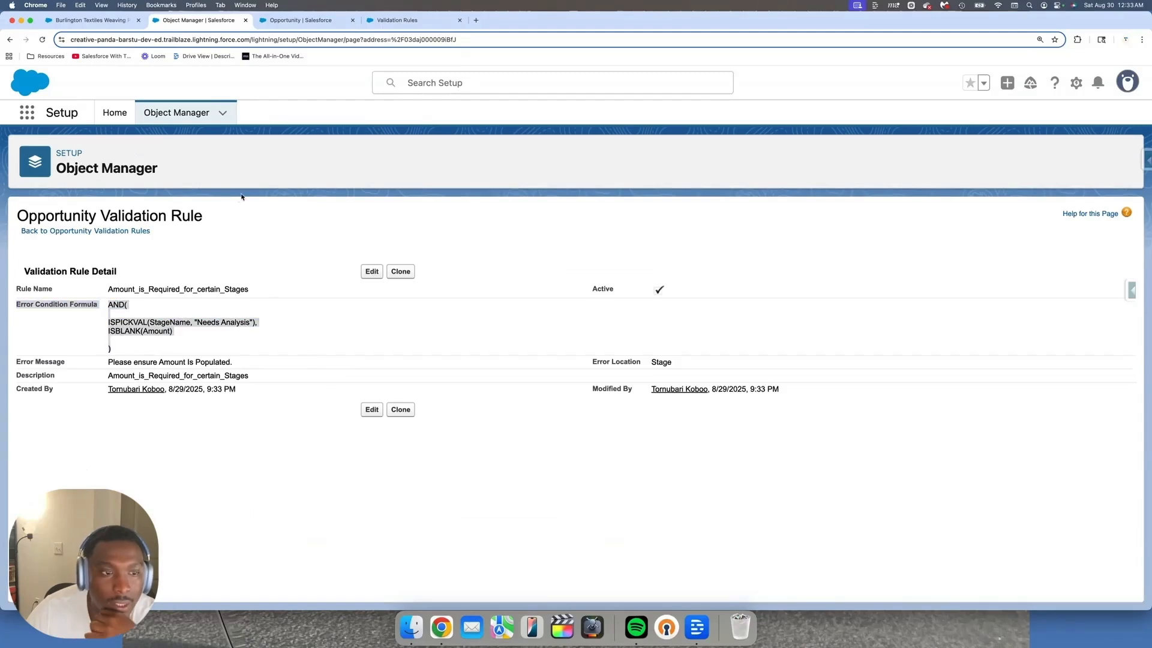
{"action": "left_click", "coordinate": [103, 21]}
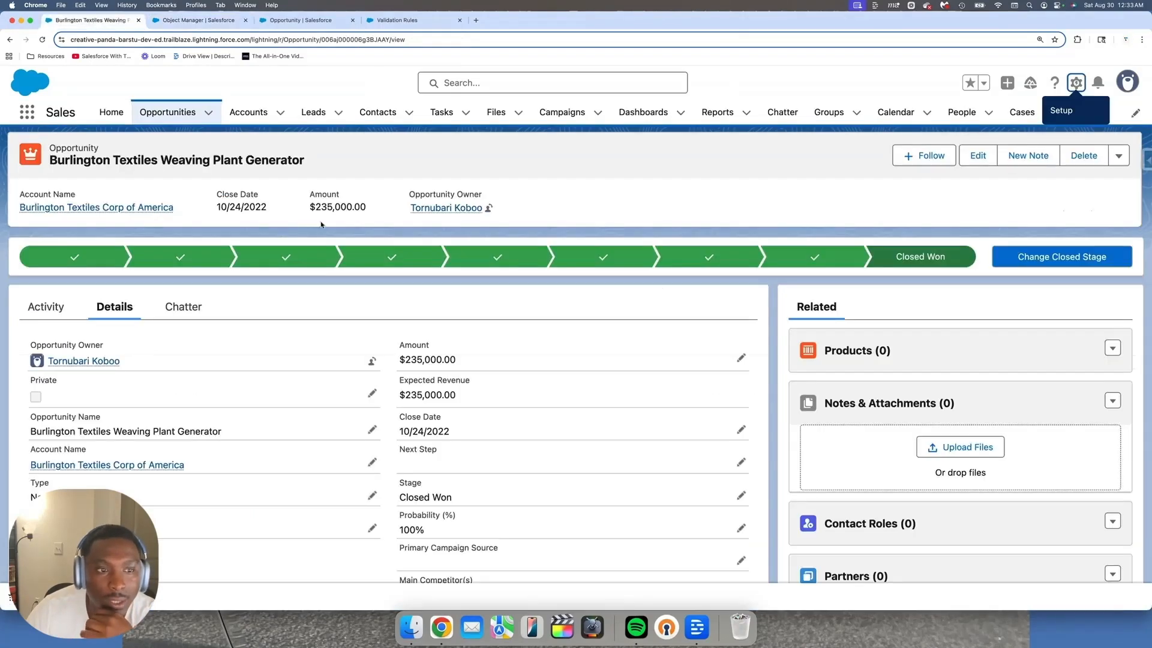
{"action": "left_click", "coordinate": [175, 112]}
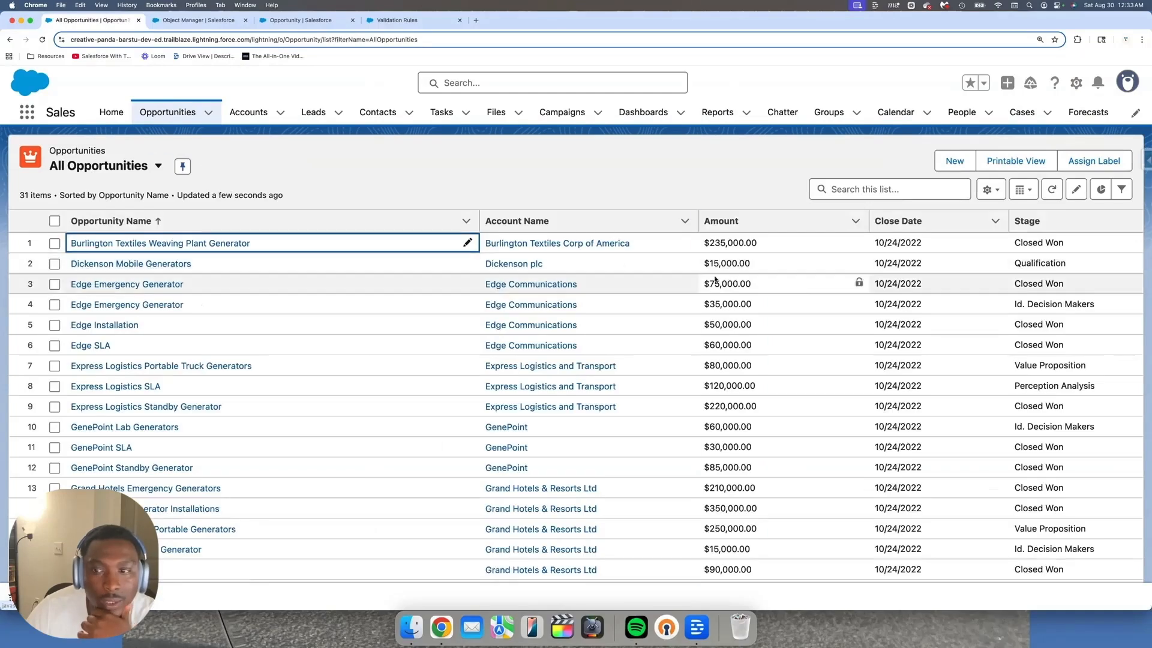
{"action": "left_click", "coordinate": [1034, 223]}
{"action": "scroll", "coordinate": [1008, 246], "scroll_direction": "down", "scroll_amount": 2}
{"action": "scroll", "coordinate": [1008, 263], "scroll_direction": "up", "scroll_amount": 3}
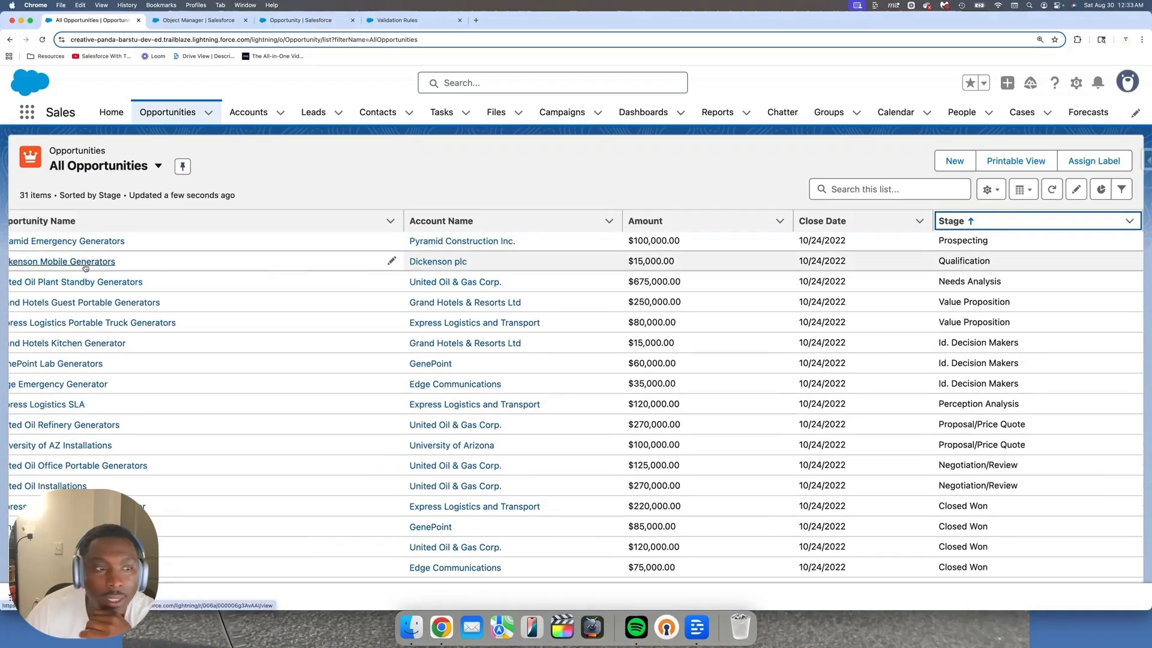
{"action": "left_click", "coordinate": [108, 282]}
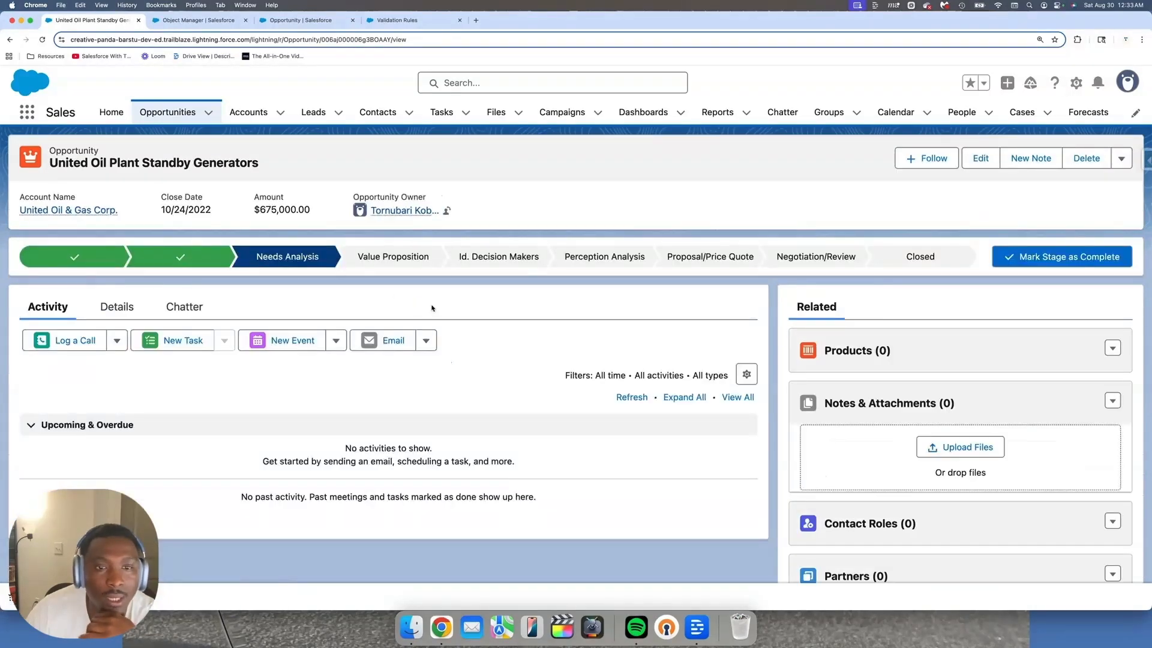
{"action": "left_click", "coordinate": [117, 307]}
{"action": "scroll", "coordinate": [319, 316], "scroll_direction": "down", "scroll_amount": 3}
{"action": "scroll", "coordinate": [688, 230], "scroll_direction": "up", "scroll_amount": 2}
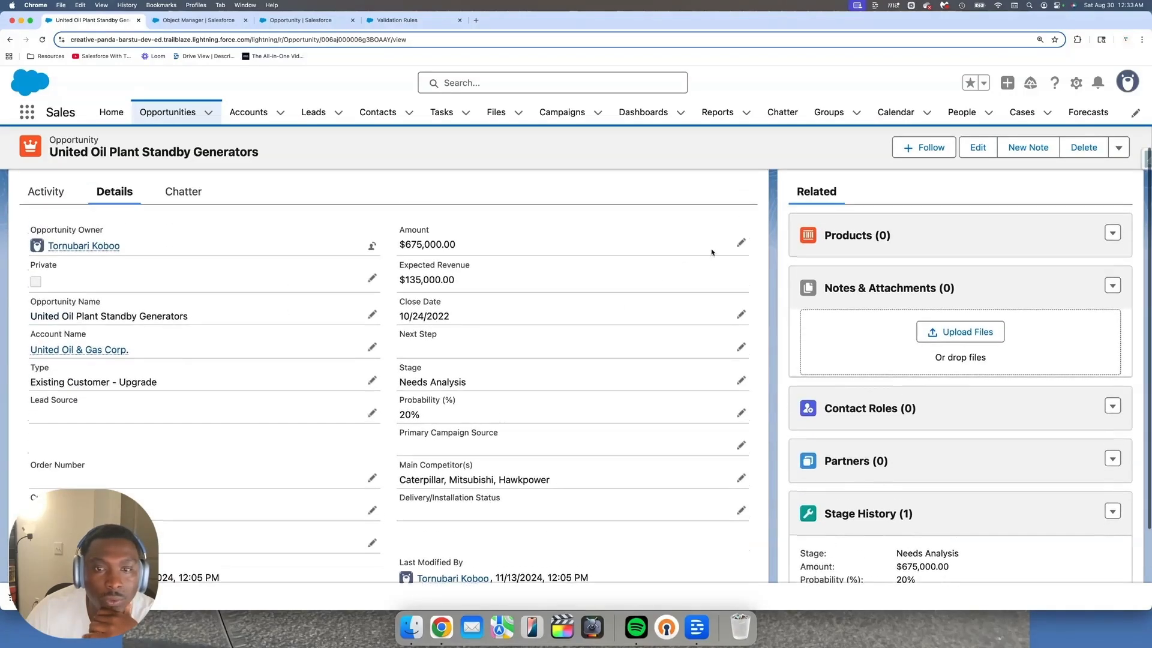
Clear the opportunity's Amount and try to save the record to test the validation rule
{"action": "left_click", "coordinate": [739, 243]}
{"action": "key", "text": "super+a"}
{"action": "key", "text": "BackSpace"}
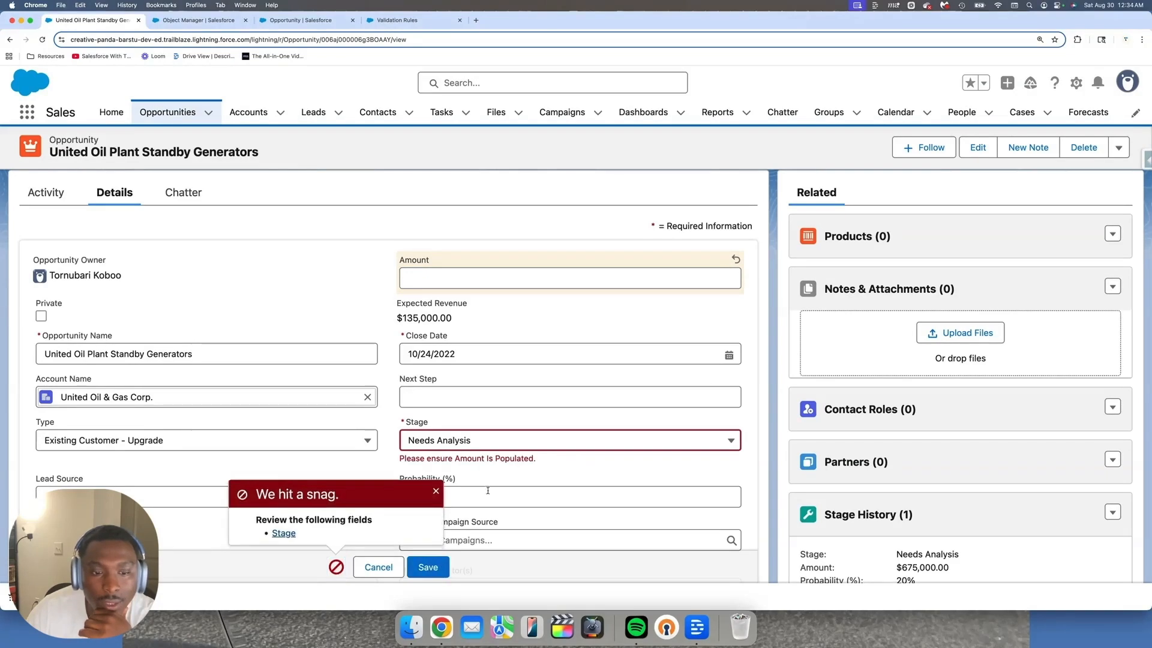
Examine the validation error at the Stage field, and cancel the record edit
{"action": "scroll", "coordinate": [486, 496], "scroll_direction": "down", "scroll_amount": 1}
{"action": "left_click", "coordinate": [285, 533]}
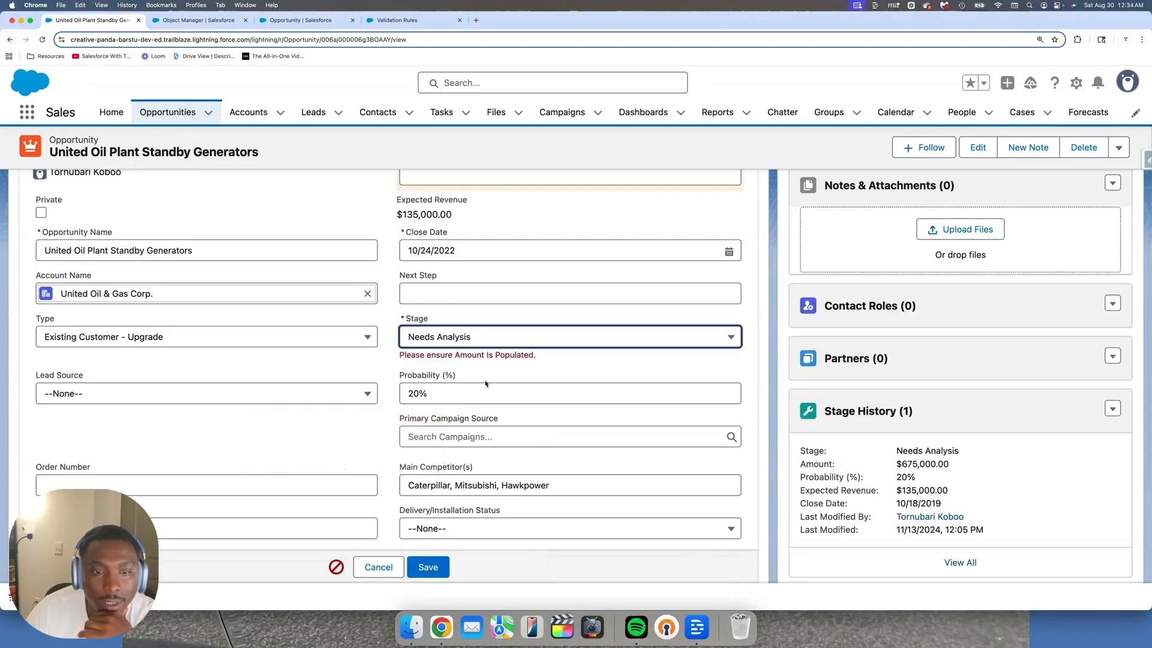
{"action": "mouse_move", "coordinate": [397, 358]}
{"action": "left_mouse_down"}
{"action": "mouse_move", "coordinate": [495, 354]}
{"action": "mouse_move", "coordinate": [399, 355]}
{"action": "left_mouse_up"}
{"action": "double_click", "coordinate": [471, 358]}
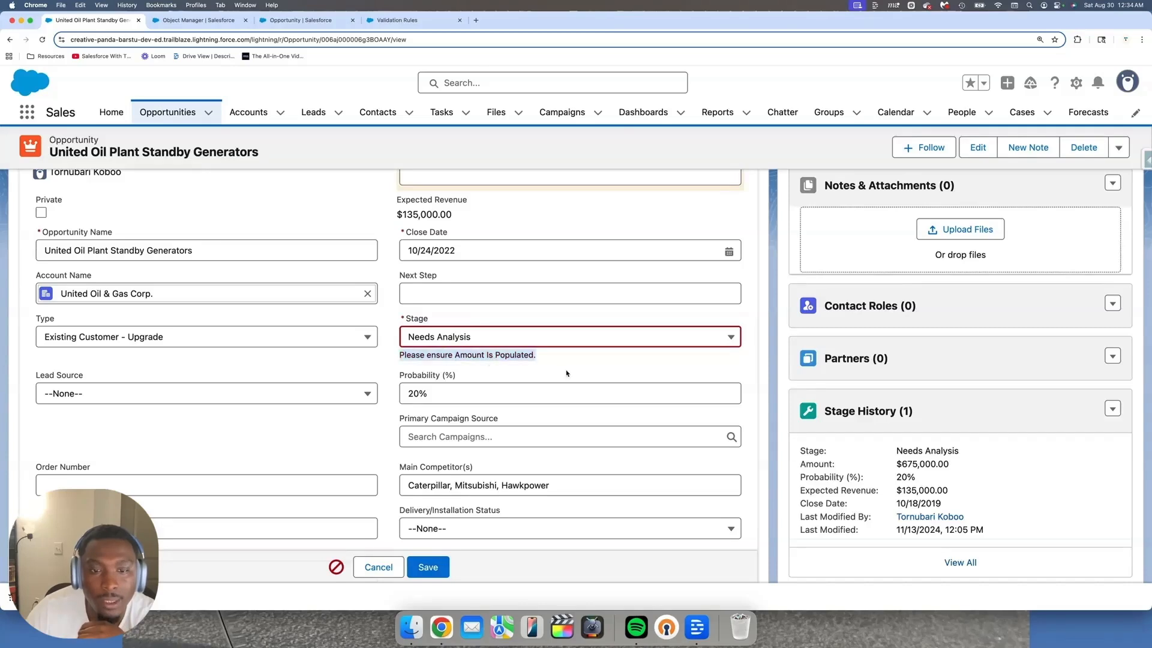
{"action": "scroll", "coordinate": [519, 356], "scroll_direction": "up", "scroll_amount": 3}
{"action": "left_click", "coordinate": [474, 289]}
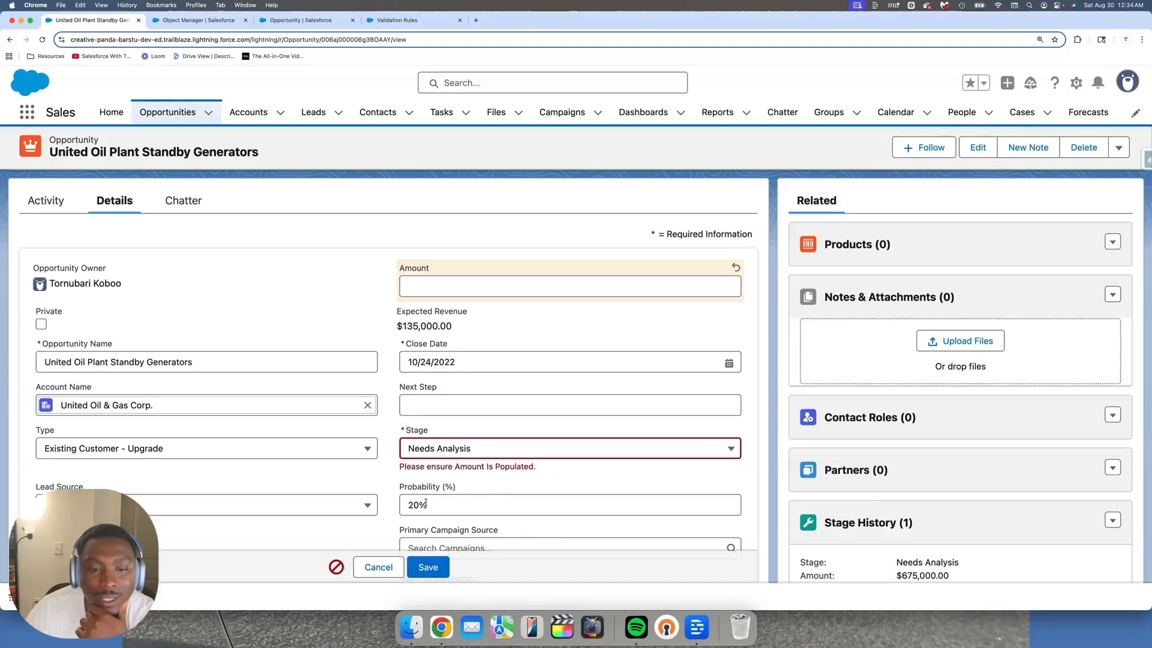
{"action": "left_click", "coordinate": [378, 567]}
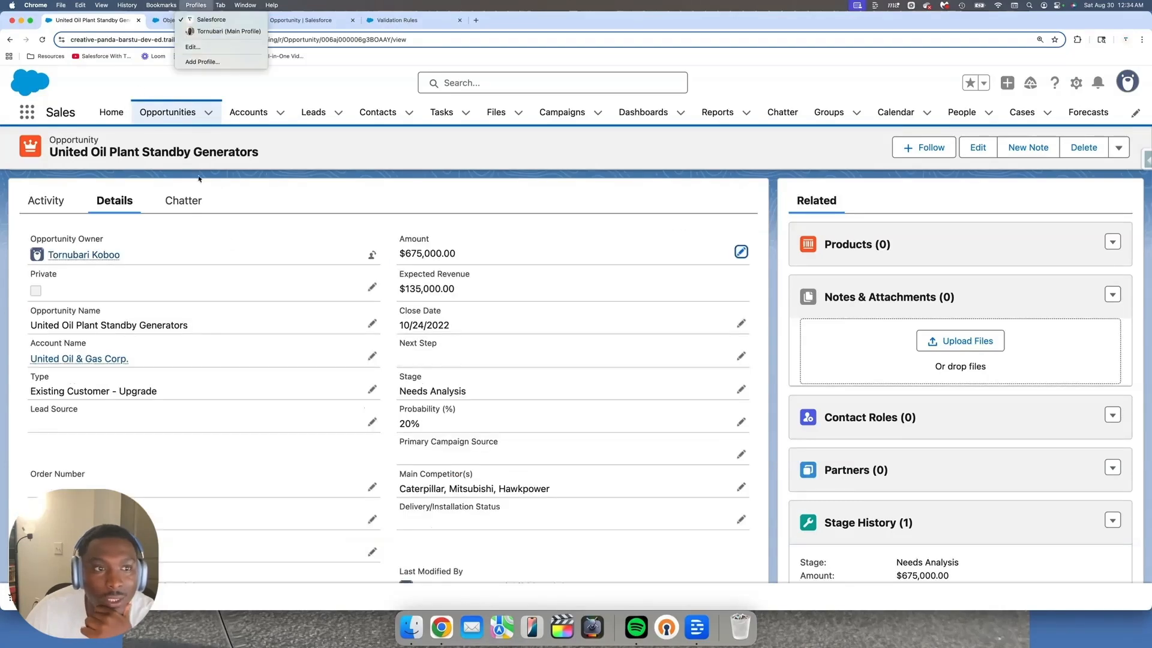
Edit the validation rule to set its error location to the Amount field, and save it
{"action": "left_click", "coordinate": [197, 22]}
{"action": "left_click", "coordinate": [366, 275]}
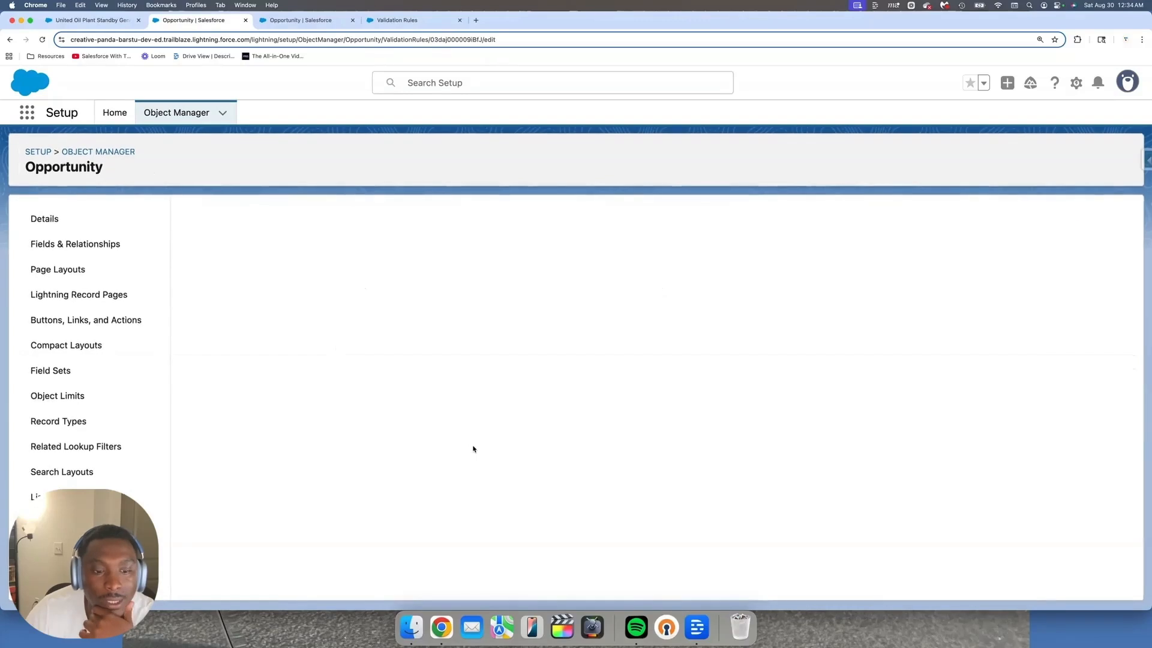
{"action": "scroll", "coordinate": [280, 567], "scroll_direction": "down", "scroll_amount": 4}
{"action": "left_click", "coordinate": [356, 552]}
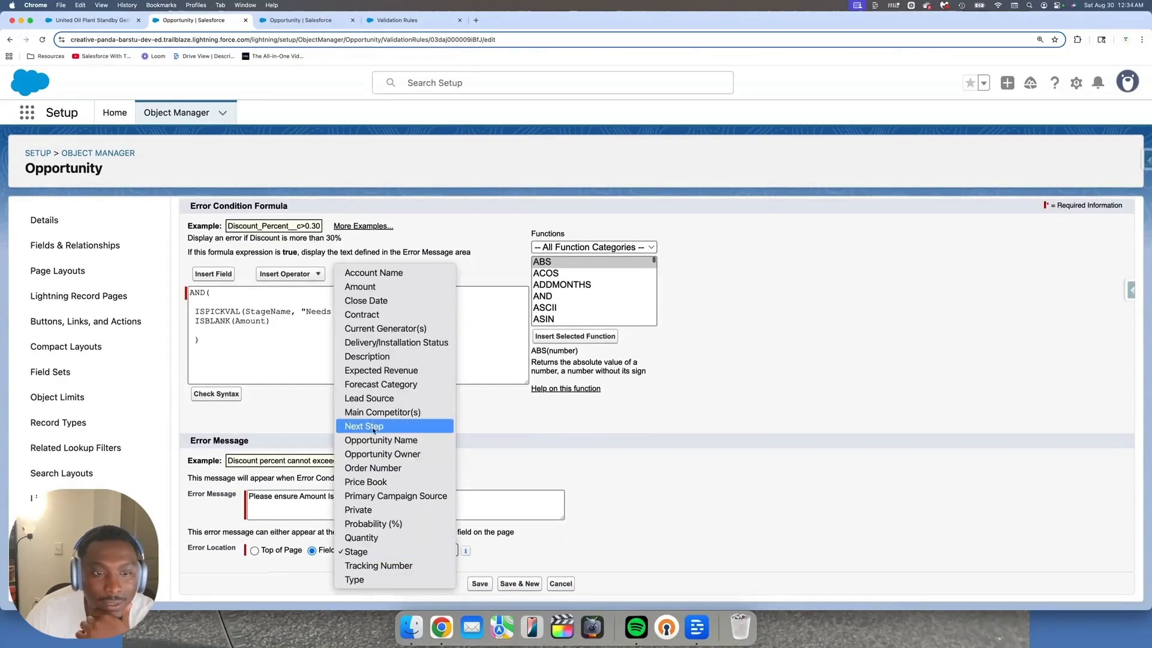
{"action": "left_click", "coordinate": [384, 287]}
{"action": "left_click", "coordinate": [480, 583]}
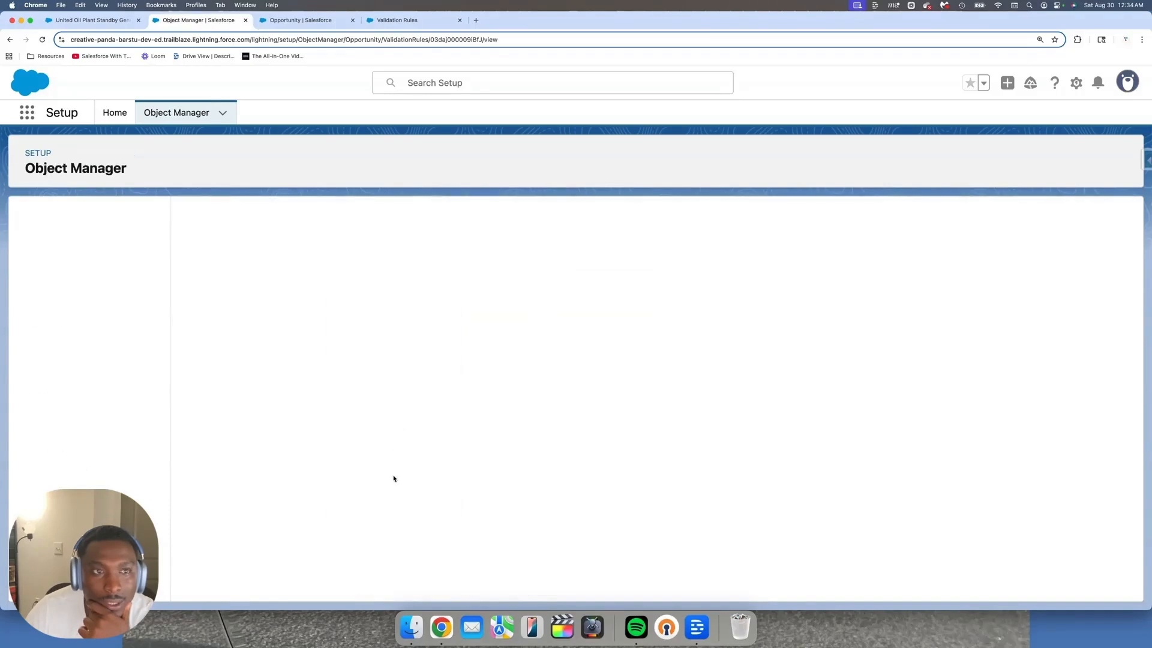
Retest the rule by saving United Oil Plant Standby Generators with an empty Amount, and examine the error at the Amount field
{"action": "left_click", "coordinate": [95, 20]}
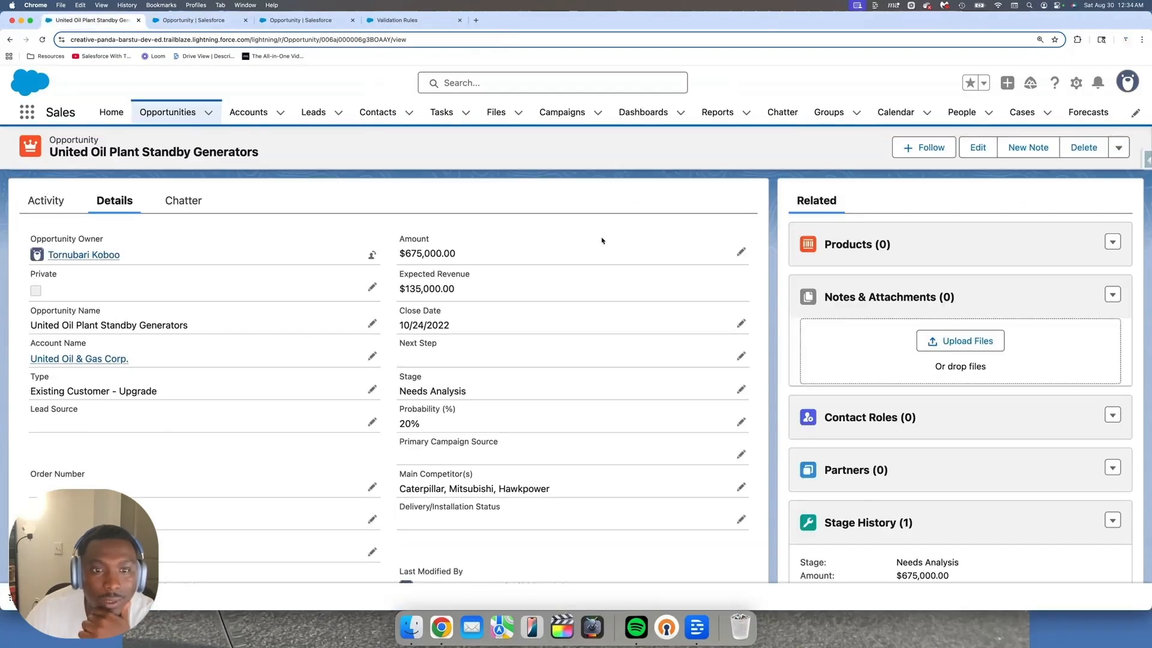
{"action": "left_click", "coordinate": [742, 252]}
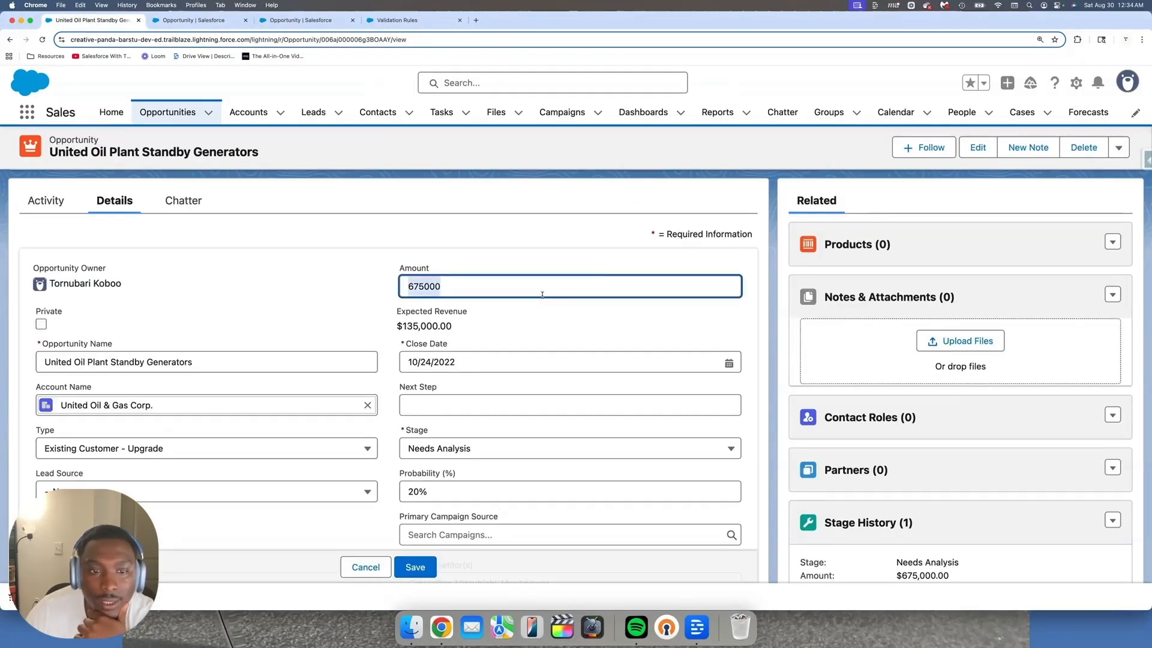
{"action": "key", "text": "BackSpace"}
{"action": "left_click", "coordinate": [420, 567]}
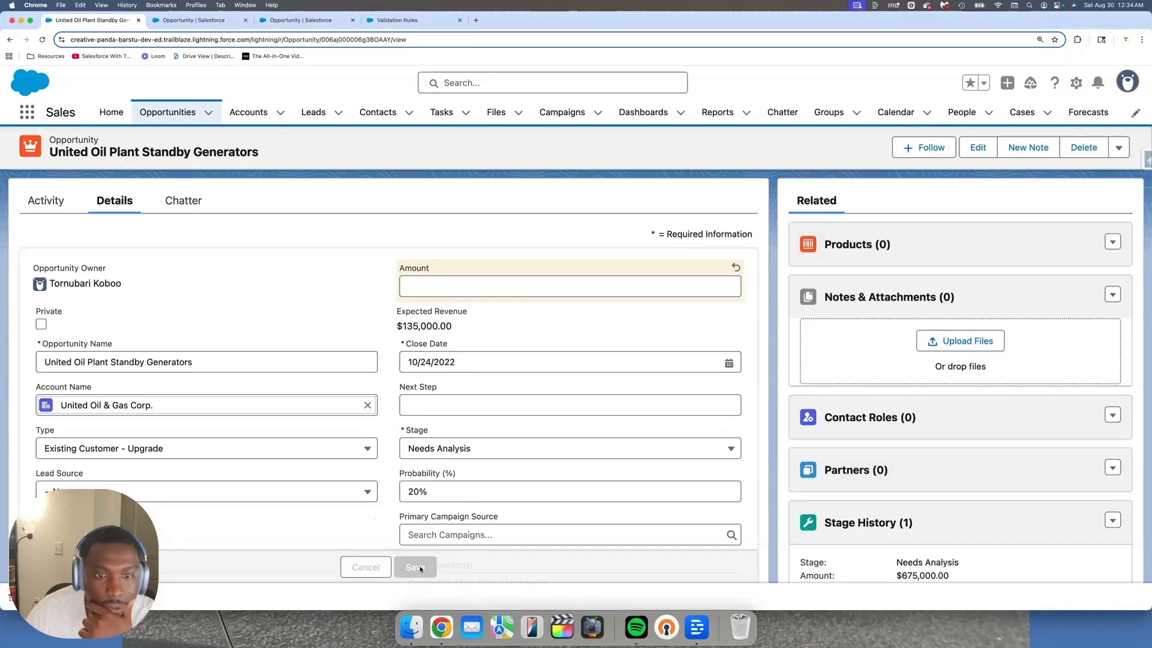
{"action": "left_click_drag", "start_coordinate": [397, 306], "coordinate": [522, 324]}
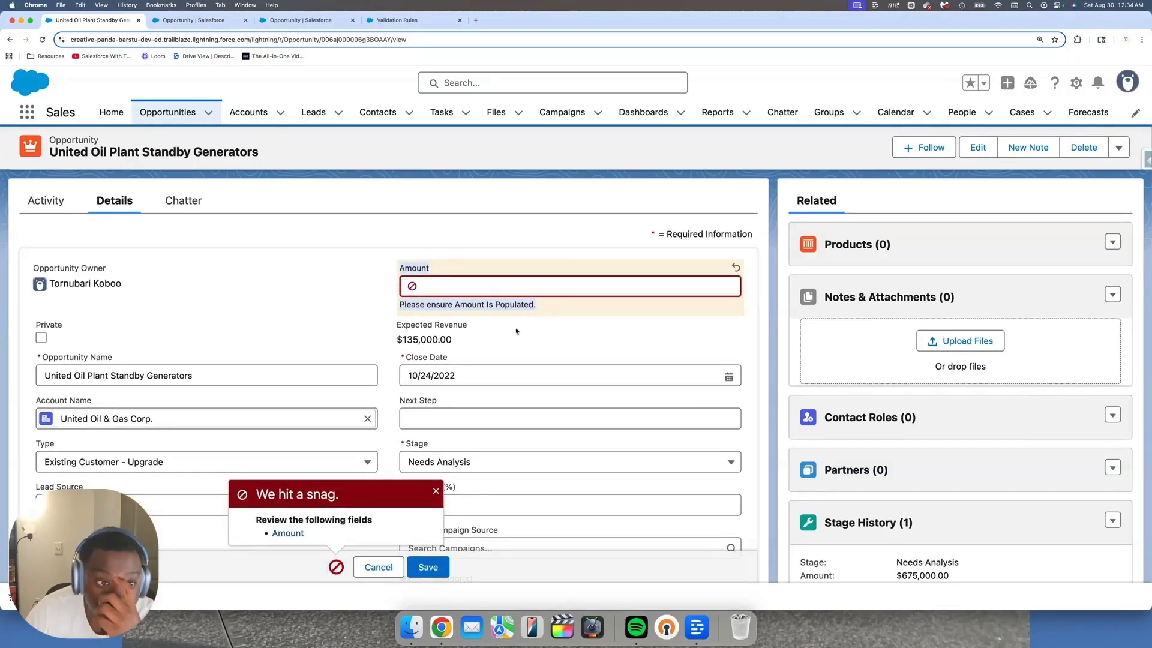